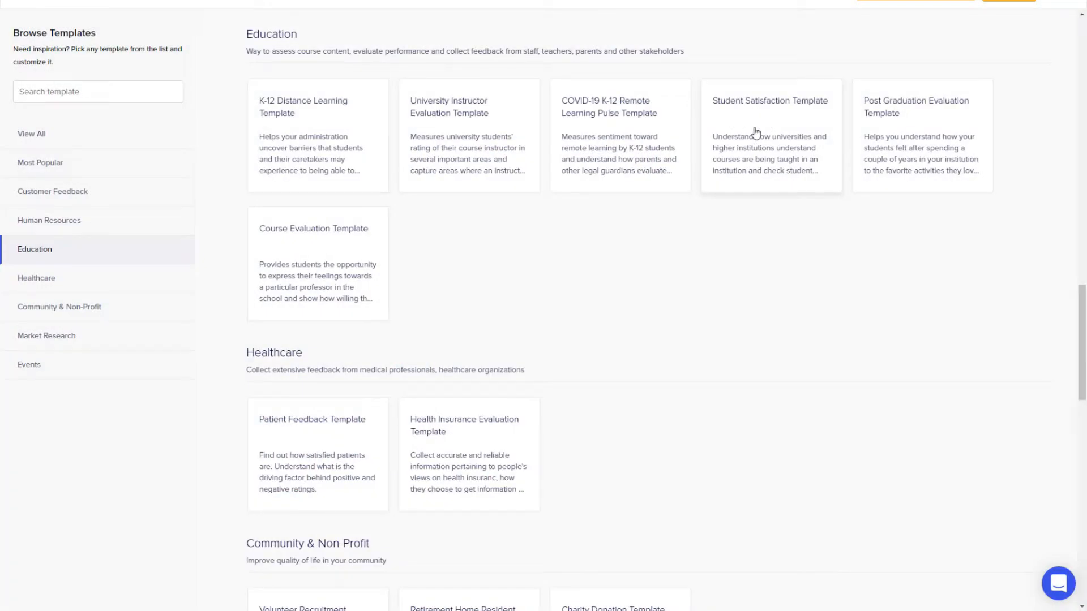
Open the Student Satisfaction Template and preview it in the tablet, mobile and desktop layouts.
{"action": "left_click", "coordinate": [766, 132]}
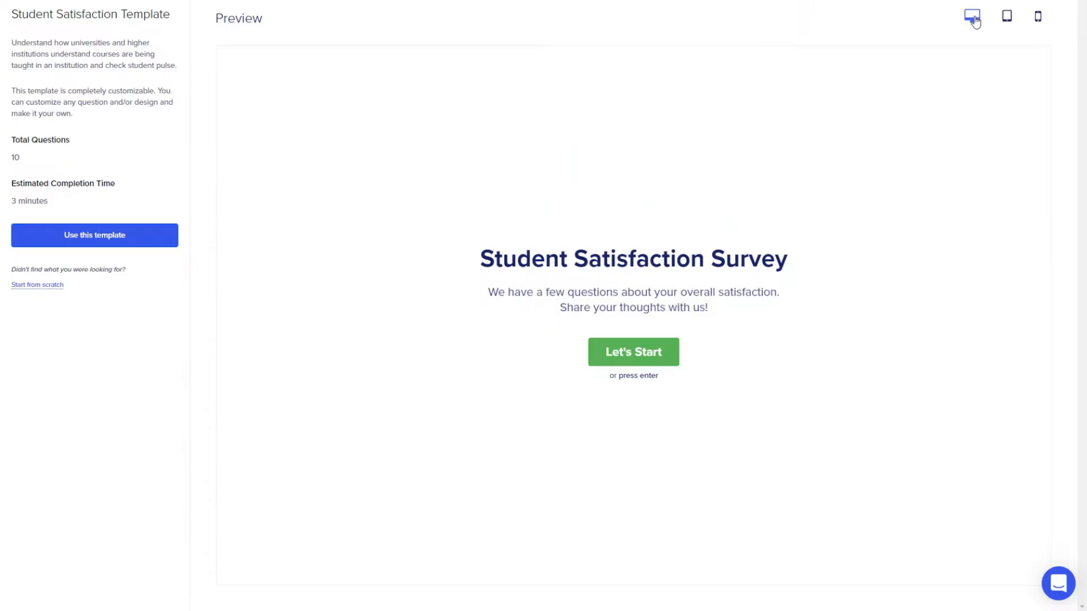
{"action": "left_click", "coordinate": [1006, 17]}
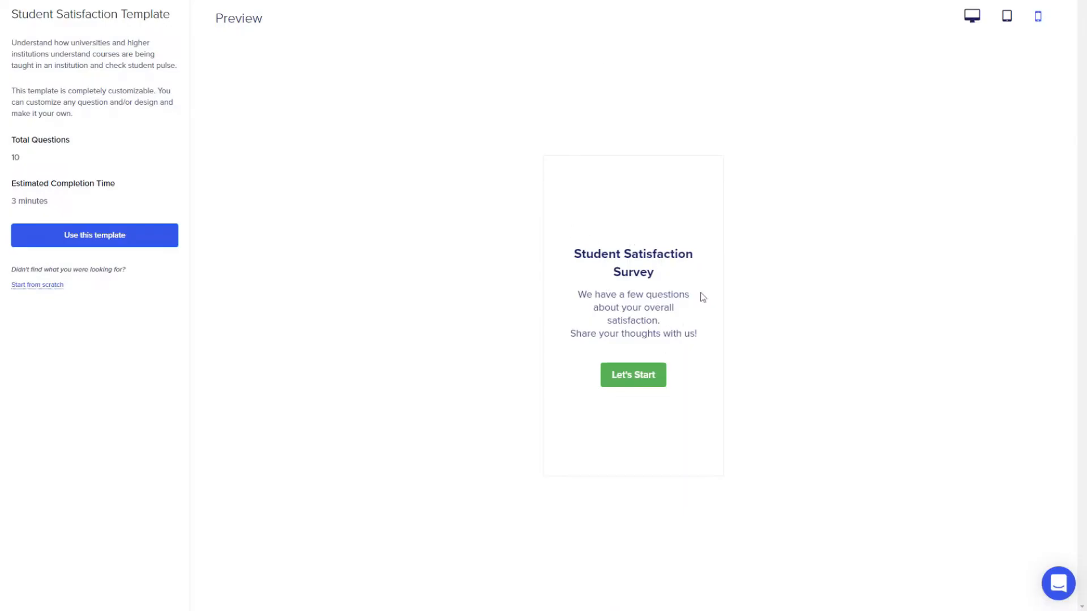
{"action": "left_click", "coordinate": [972, 15]}
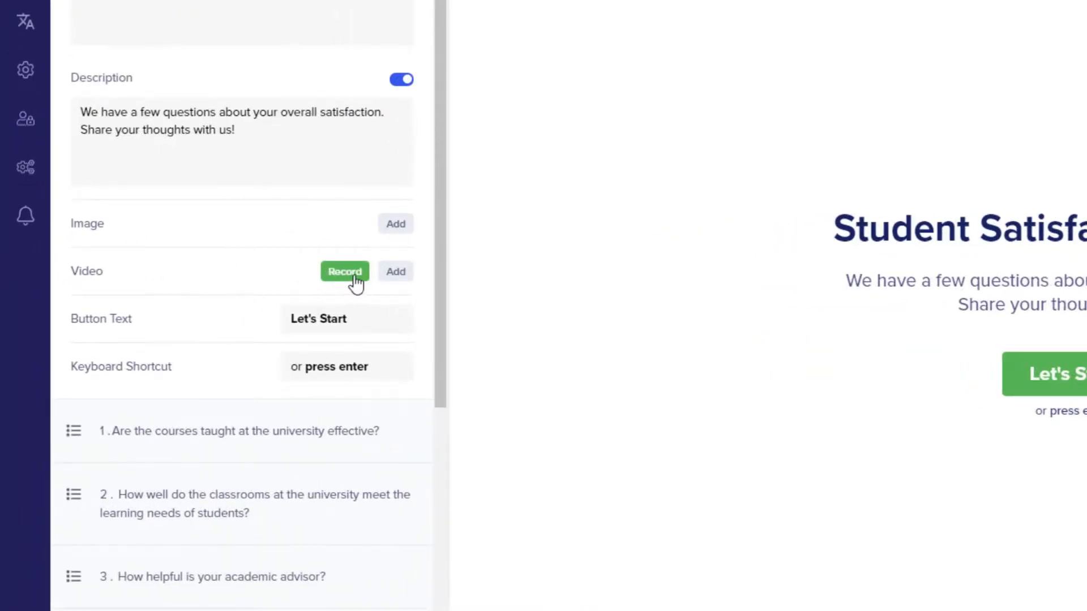
Try to record a video for the welcome page, allowing microphone and camera access.
{"action": "left_click", "coordinate": [351, 274]}
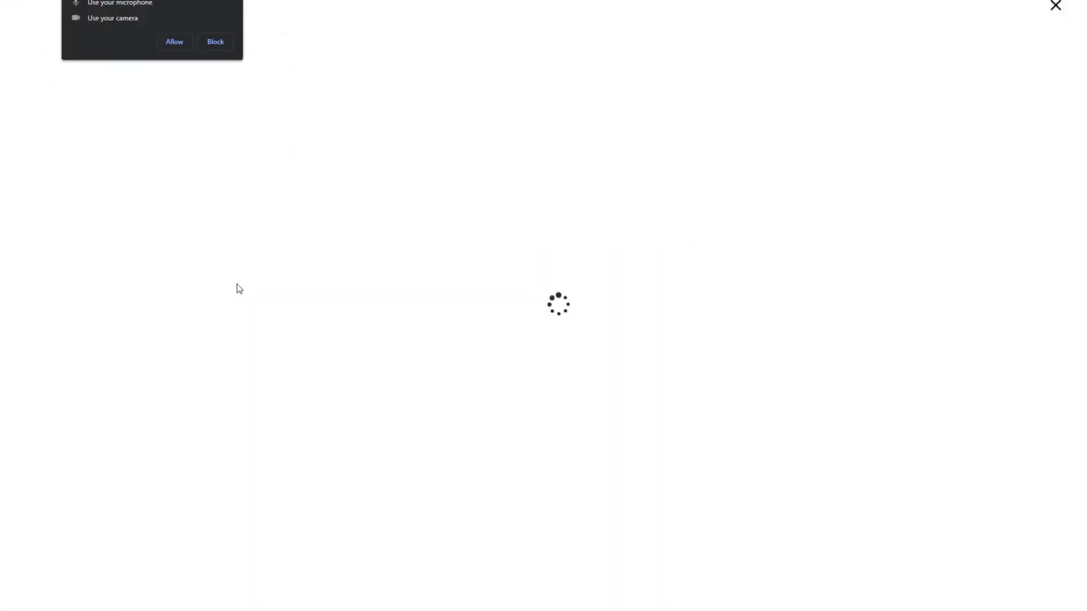
{"action": "left_click", "coordinate": [182, 45]}
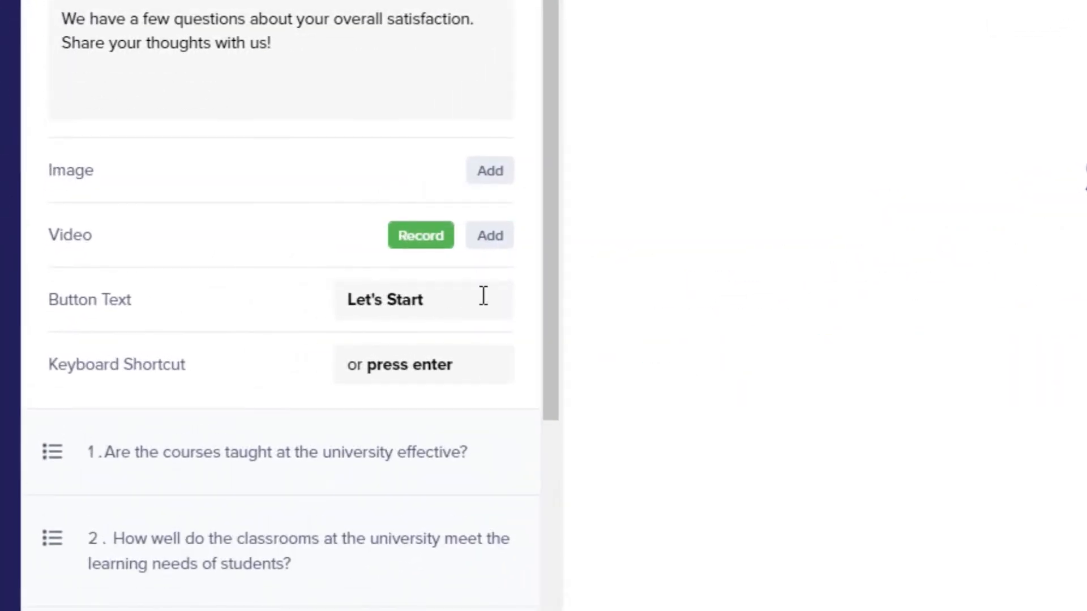
{"action": "left_click_drag", "start_coordinate": [453, 304], "coordinate": [153, 311]}
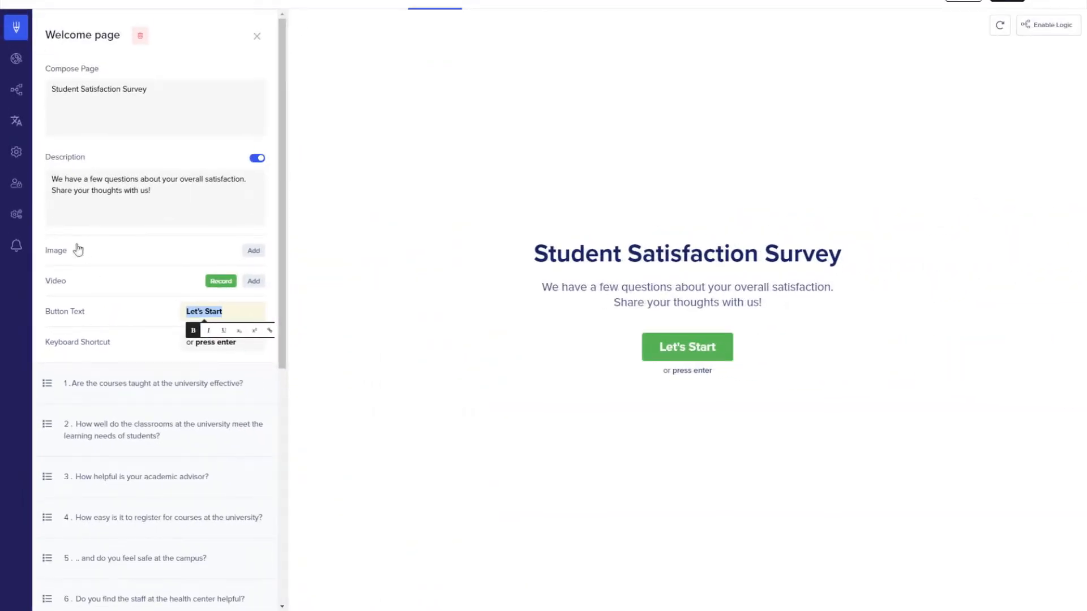
Apply the Jaipur design theme to the survey.
{"action": "left_click", "coordinate": [21, 62]}
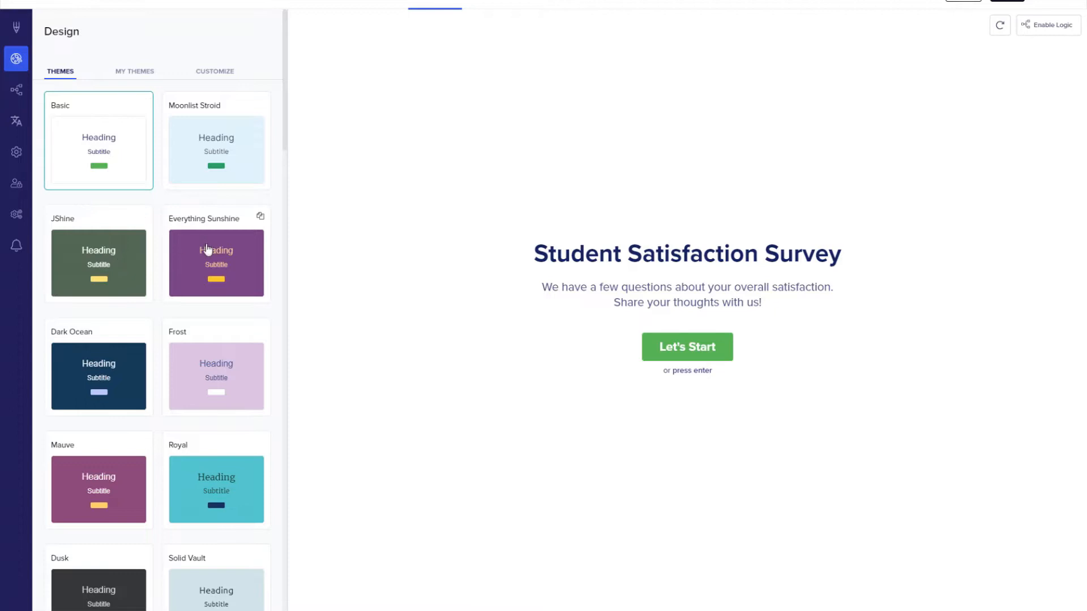
{"action": "scroll", "coordinate": [206, 249], "scroll_direction": "down", "scroll_amount": 15}
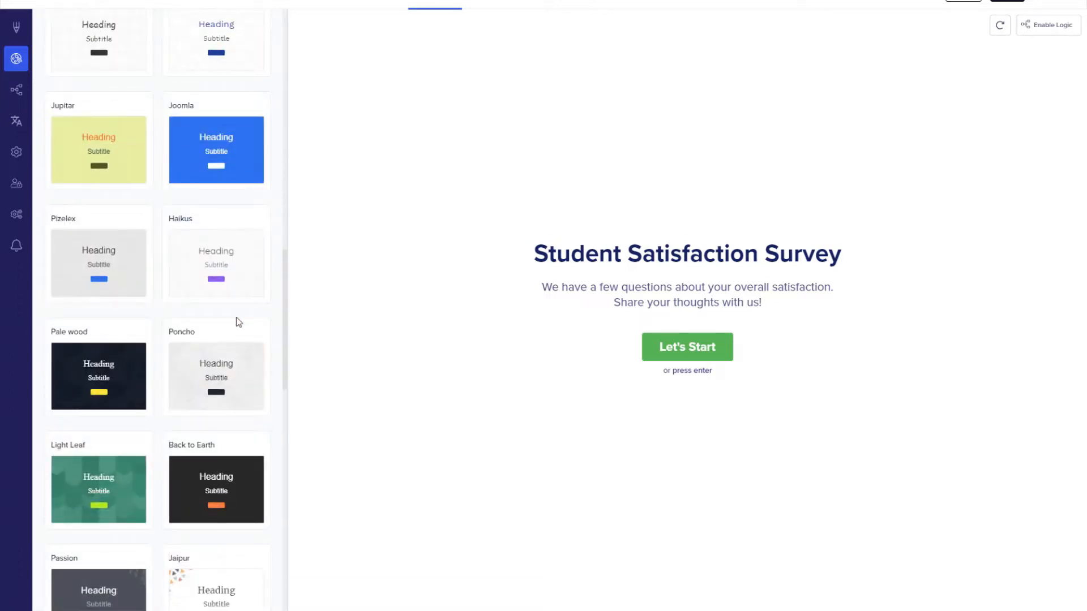
{"action": "scroll", "coordinate": [238, 322], "scroll_direction": "down", "scroll_amount": 4}
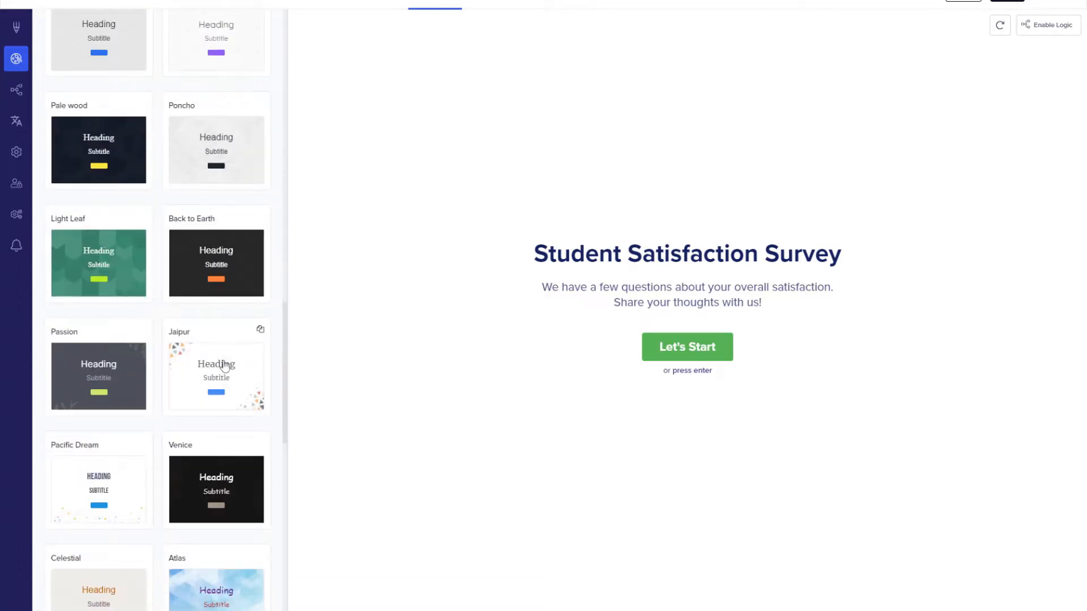
{"action": "scroll", "coordinate": [225, 367], "scroll_direction": "down", "scroll_amount": 1}
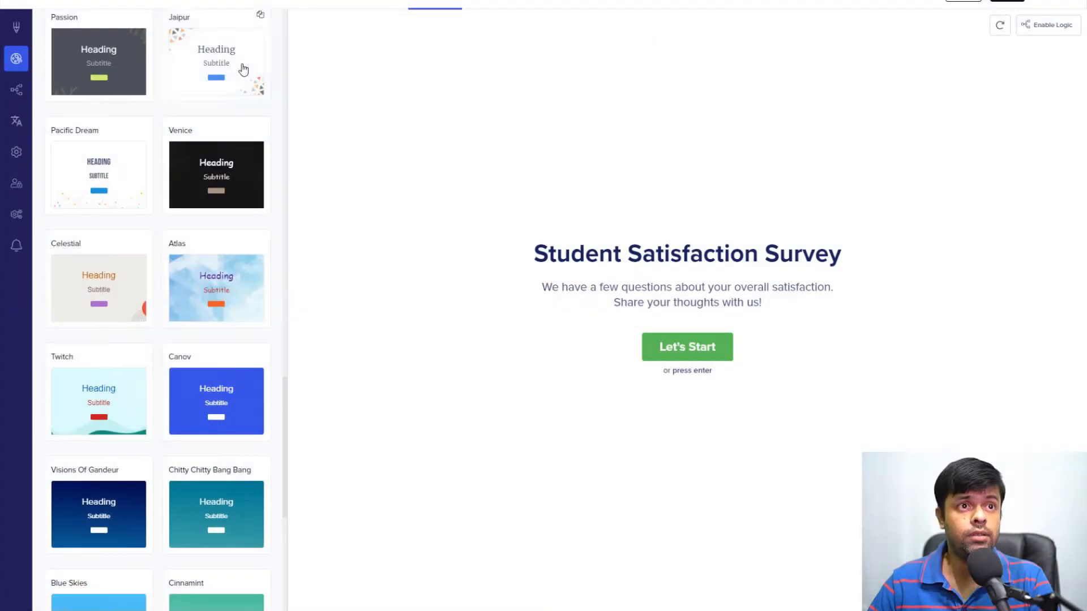
{"action": "left_click", "coordinate": [243, 68]}
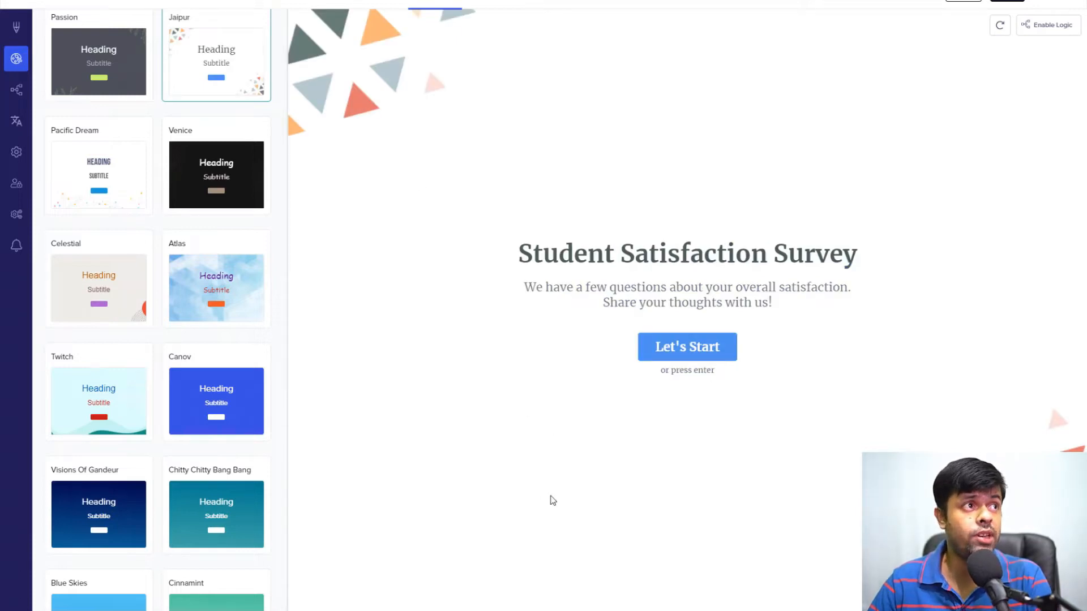
Set the welcome page title to "Survey to find out what actors expect from an Acting Class".
{"action": "left_click", "coordinate": [16, 27]}
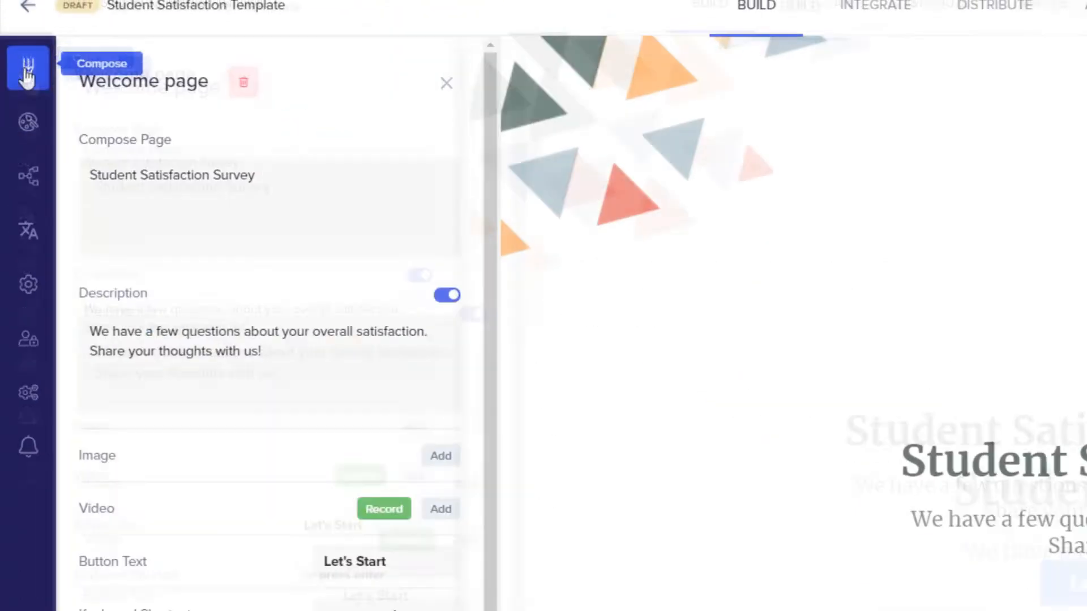
{"action": "left_click", "coordinate": [266, 183]}
{"action": "left_click_drag", "start_coordinate": [267, 184], "coordinate": [20, 167]}
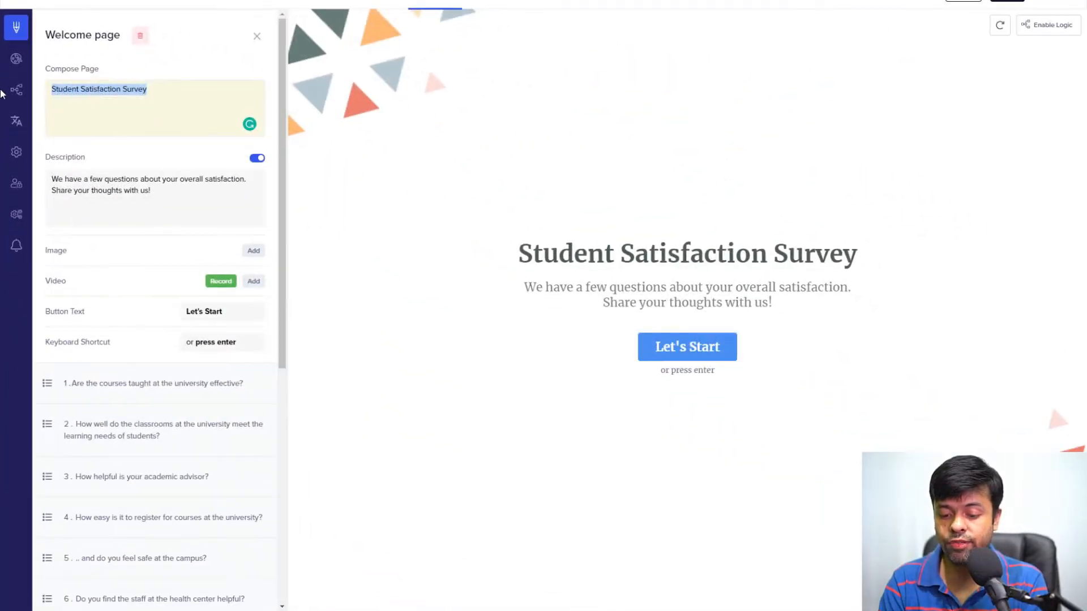
{"action": "type", "text": "Survey to "}
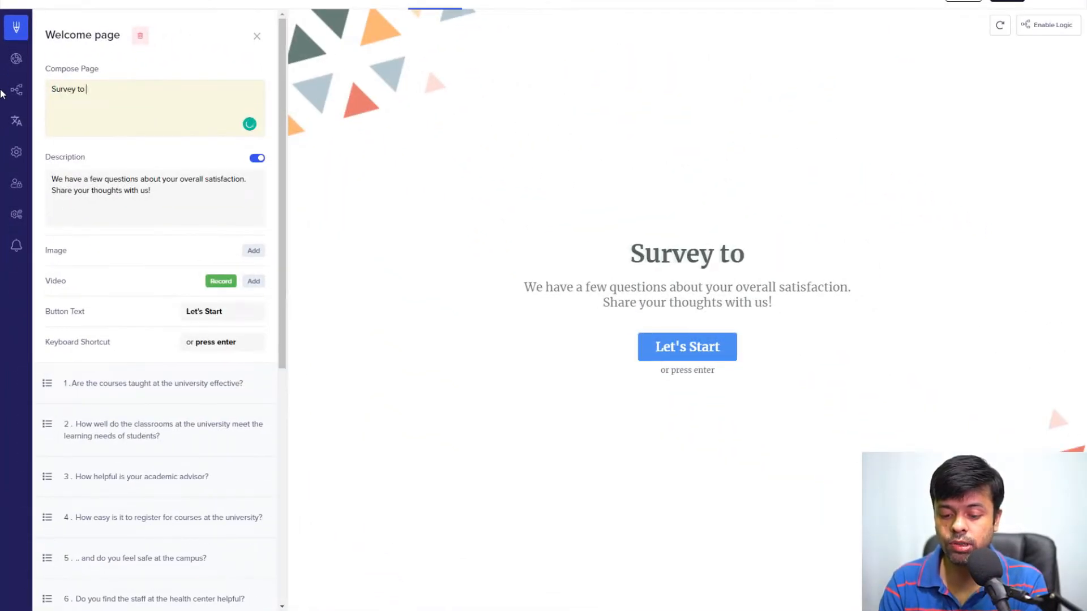
{"action": "type", "text": "find out what actors expect from "}
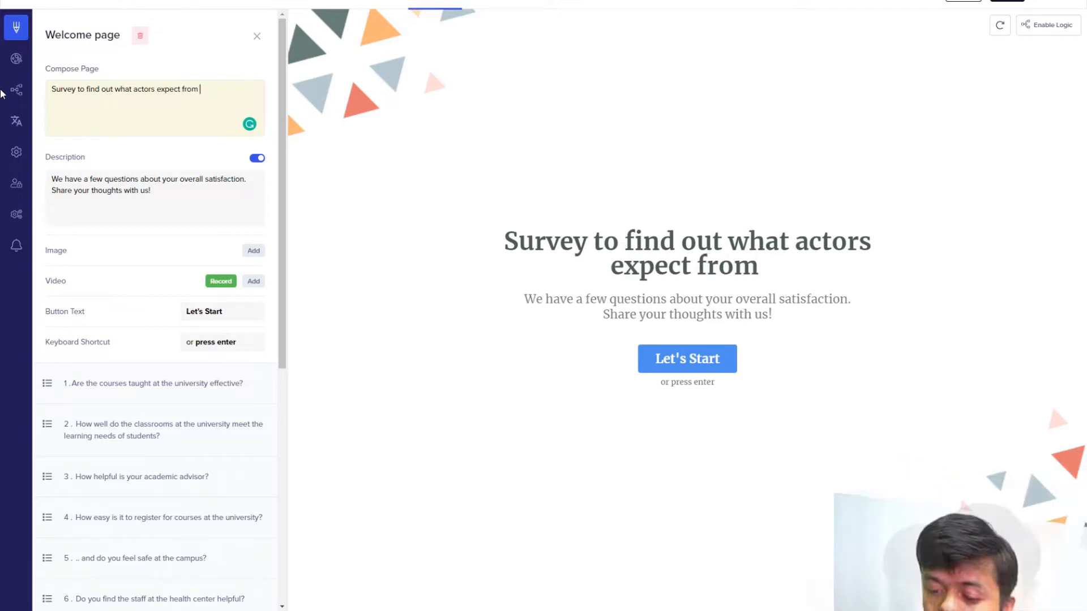
{"action": "type", "text": "an Acting Class"}
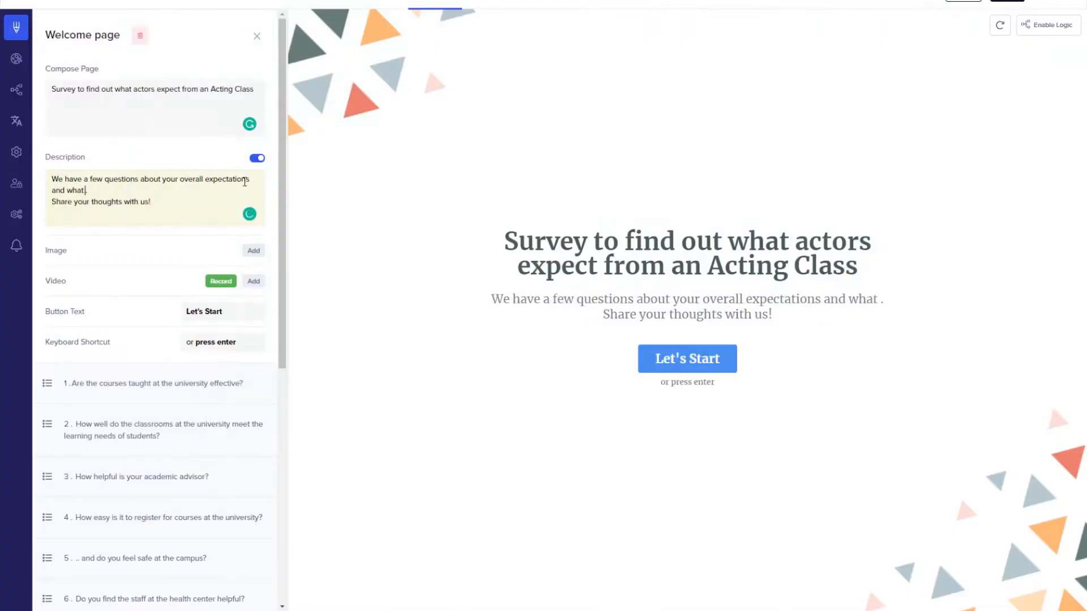
Replace "satisfaction" in the welcome description with "expectations and what you intend to achieve by joining TD Film Studio's Onscreen Acting Workshop".
{"action": "type", "text": "you i"}
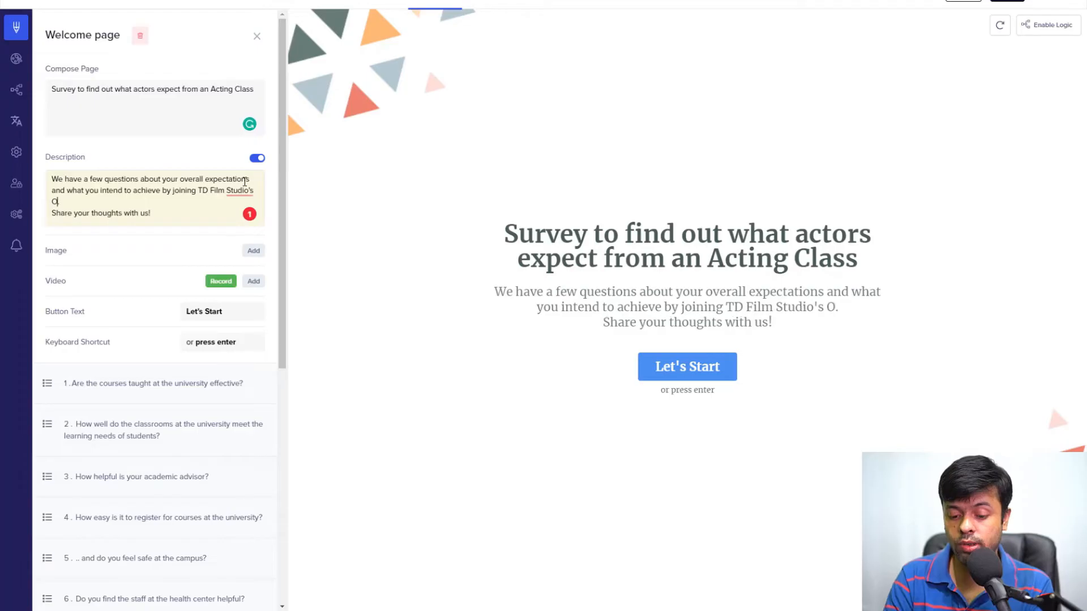
{"action": "type", "text": "nscreen Acting W"}
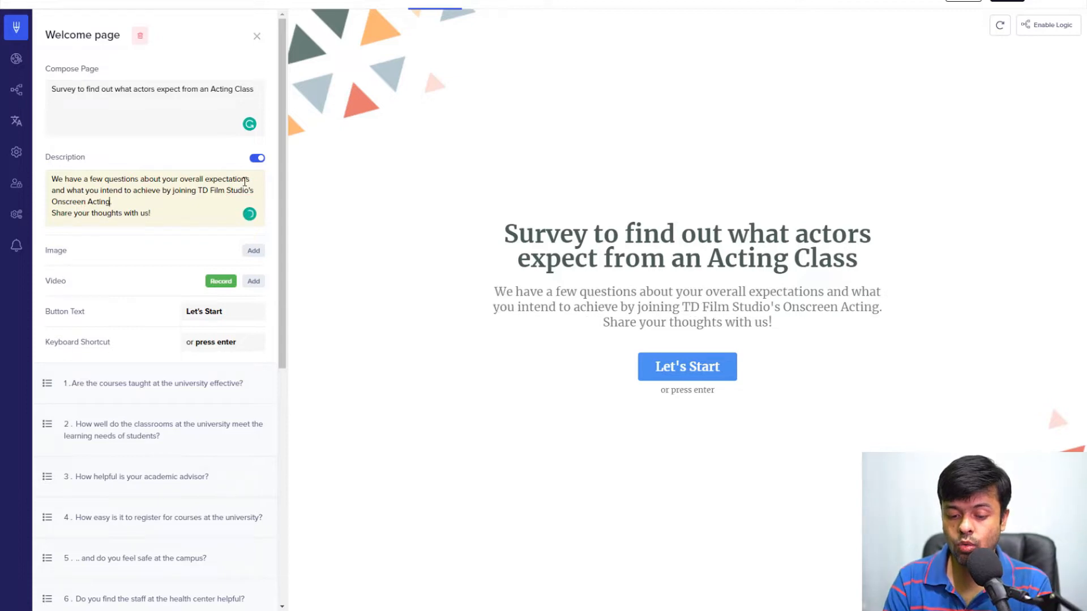
{"action": "type", "text": "orkshop."}
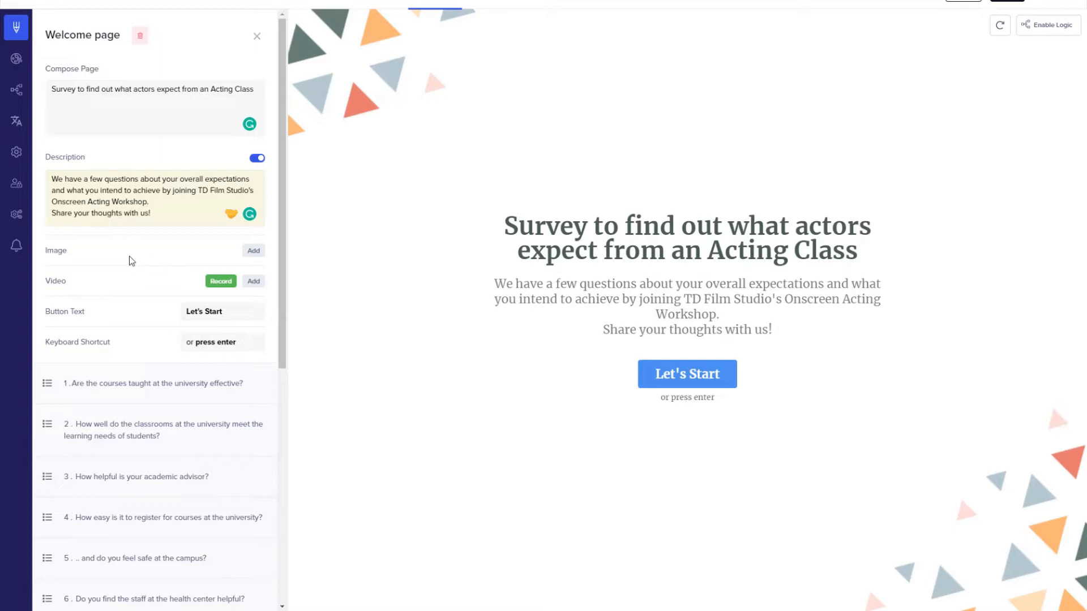
Start adding an image to the welcome page and search Unsplash for "cinema".
{"action": "left_click", "coordinate": [254, 251]}
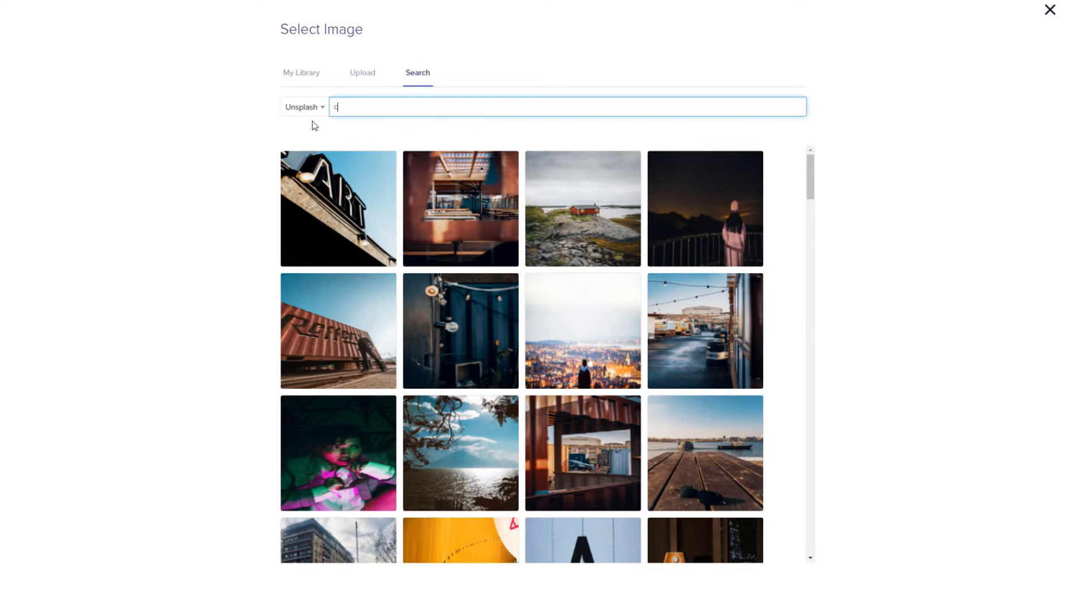
{"action": "type", "text": "inema"}
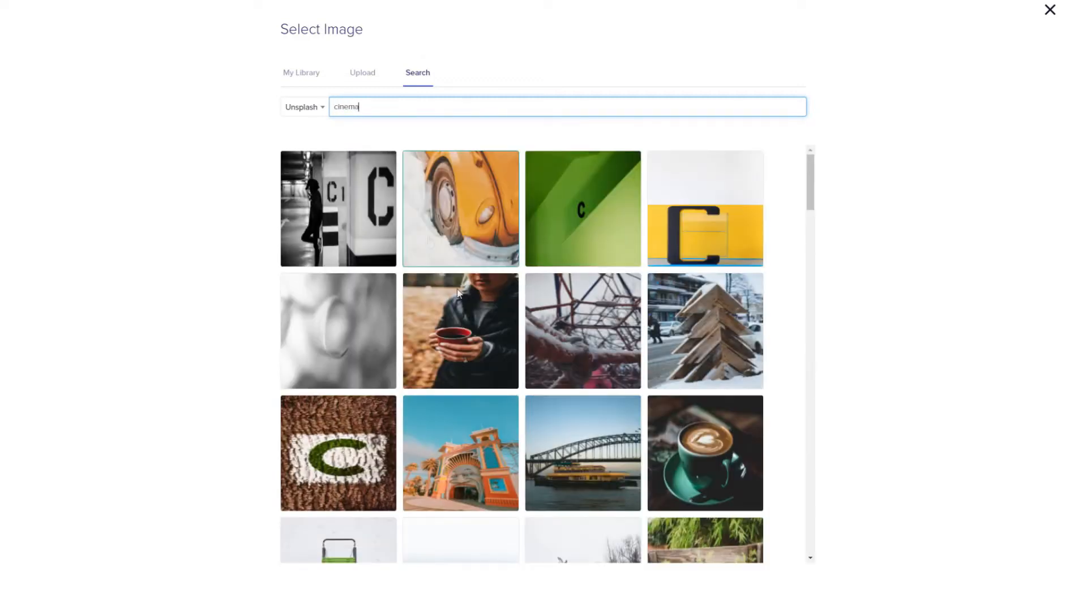
{"action": "scroll", "coordinate": [458, 292], "scroll_direction": "down", "scroll_amount": 9}
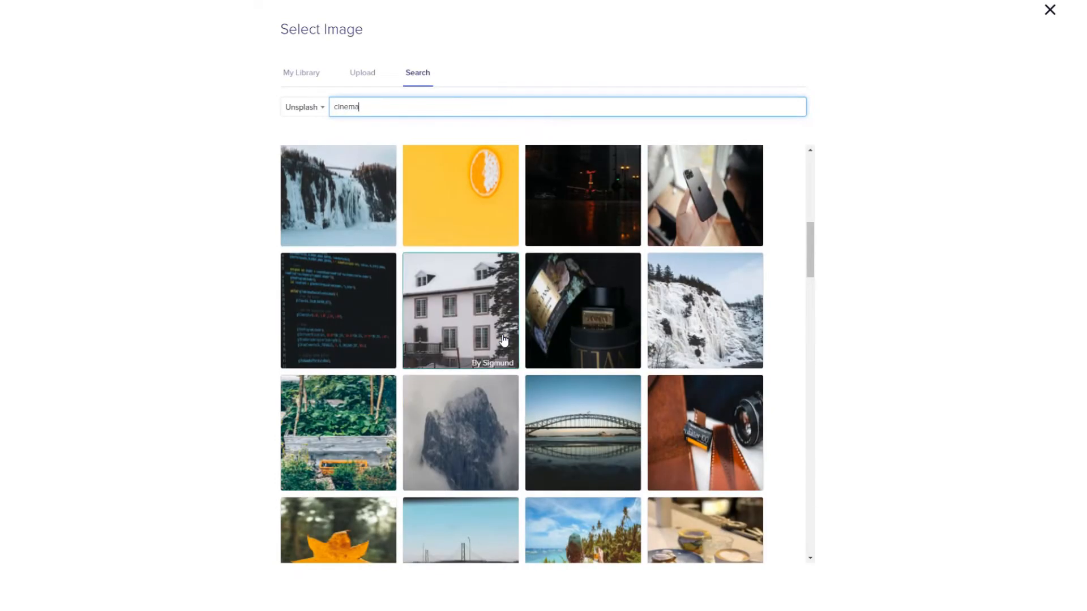
{"action": "scroll", "coordinate": [503, 338], "scroll_direction": "up", "scroll_amount": 9}
{"action": "scroll", "coordinate": [506, 320], "scroll_direction": "down", "scroll_amount": 9}
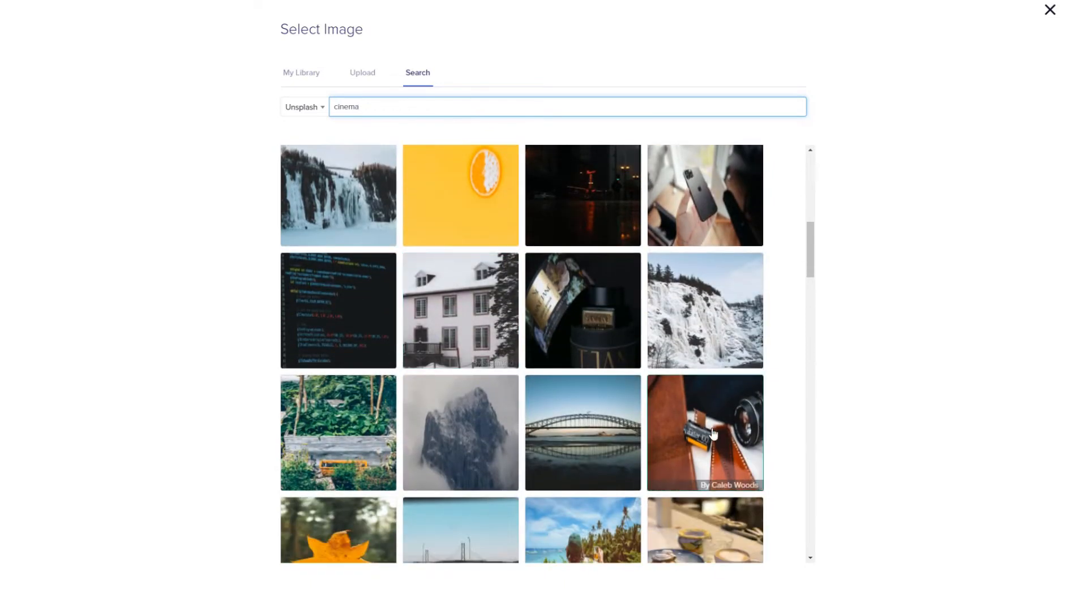
{"action": "scroll", "coordinate": [713, 434], "scroll_direction": "up", "scroll_amount": 9}
Switch the image source to Pixabay and add the picture of hands holding a clapperboard to the welcome page.
{"action": "left_click", "coordinate": [302, 107]}
{"action": "left_click", "coordinate": [295, 141]}
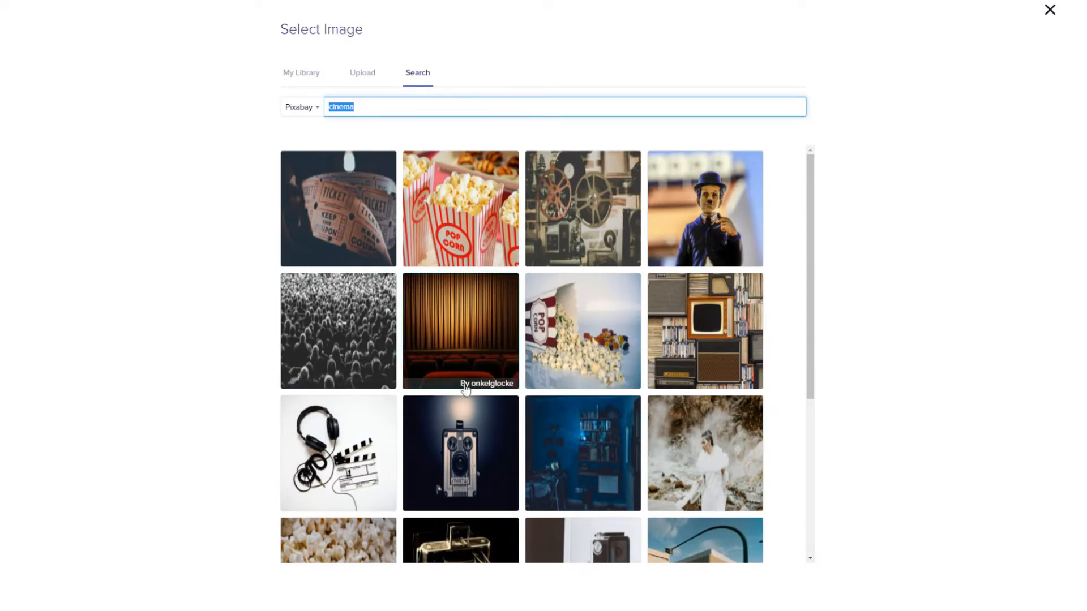
{"action": "scroll", "coordinate": [821, 430], "scroll_direction": "down", "scroll_amount": 6}
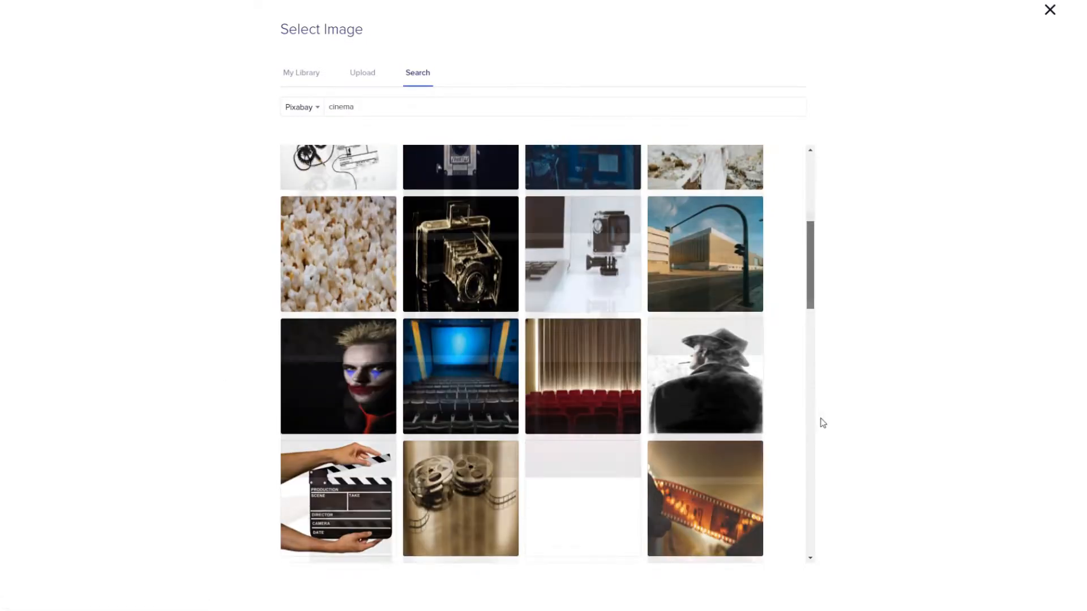
{"action": "left_click", "coordinate": [365, 492]}
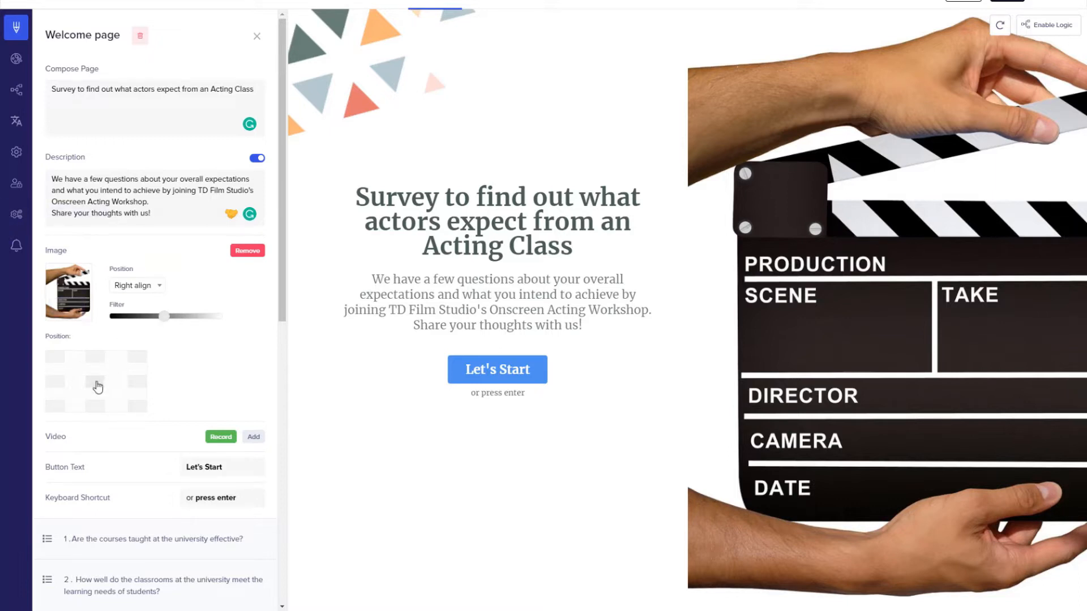
Try the clapperboard image in the Contain and Background positions before settling on Left float.
{"action": "left_click", "coordinate": [158, 286]}
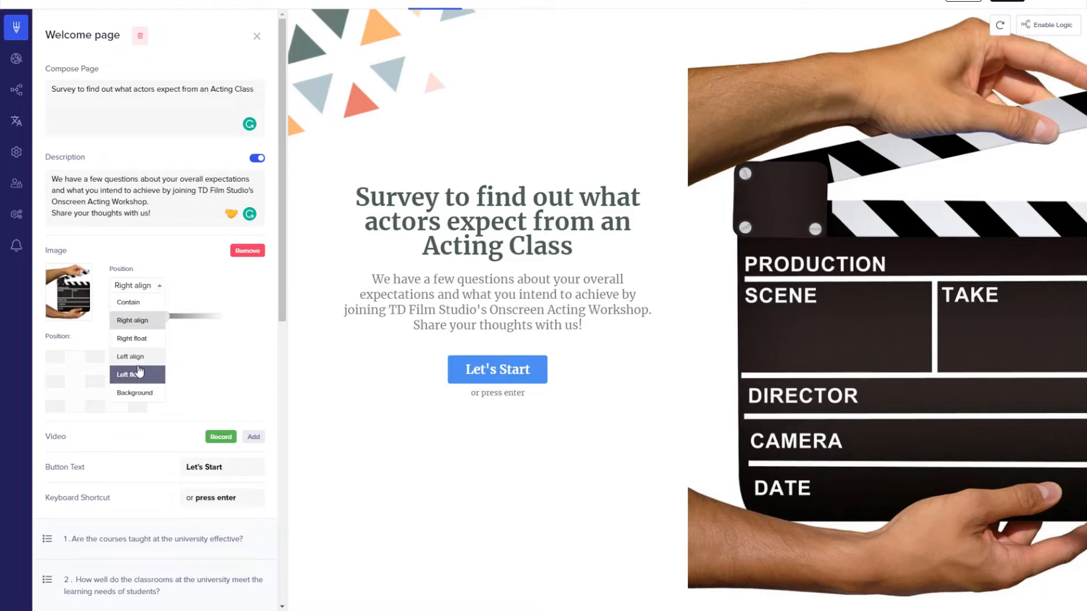
{"action": "left_click", "coordinate": [130, 304]}
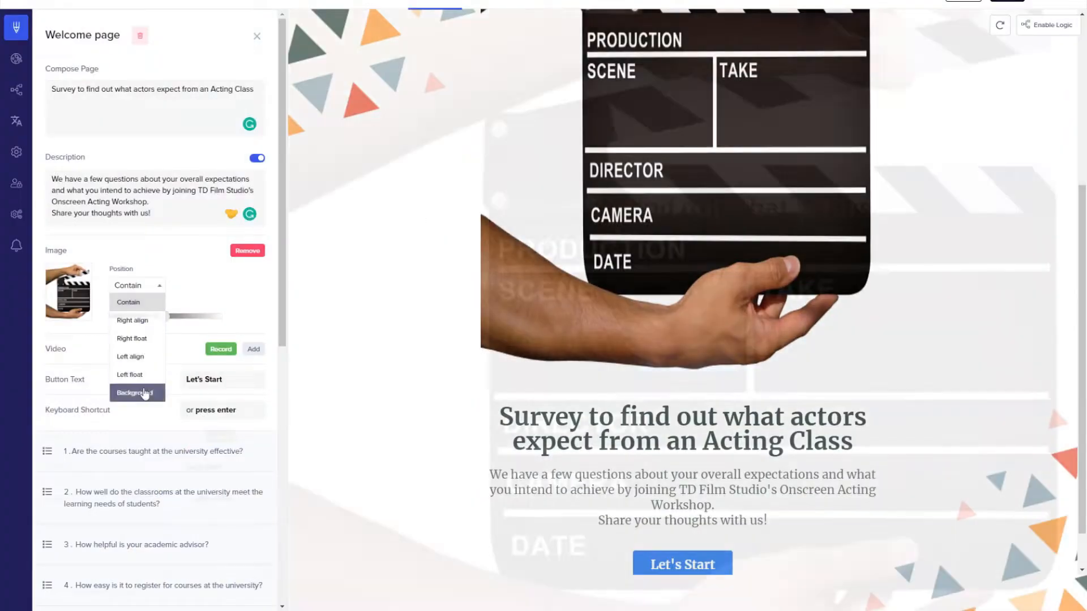
{"action": "left_click", "coordinate": [142, 391]}
{"action": "left_click", "coordinate": [136, 285]}
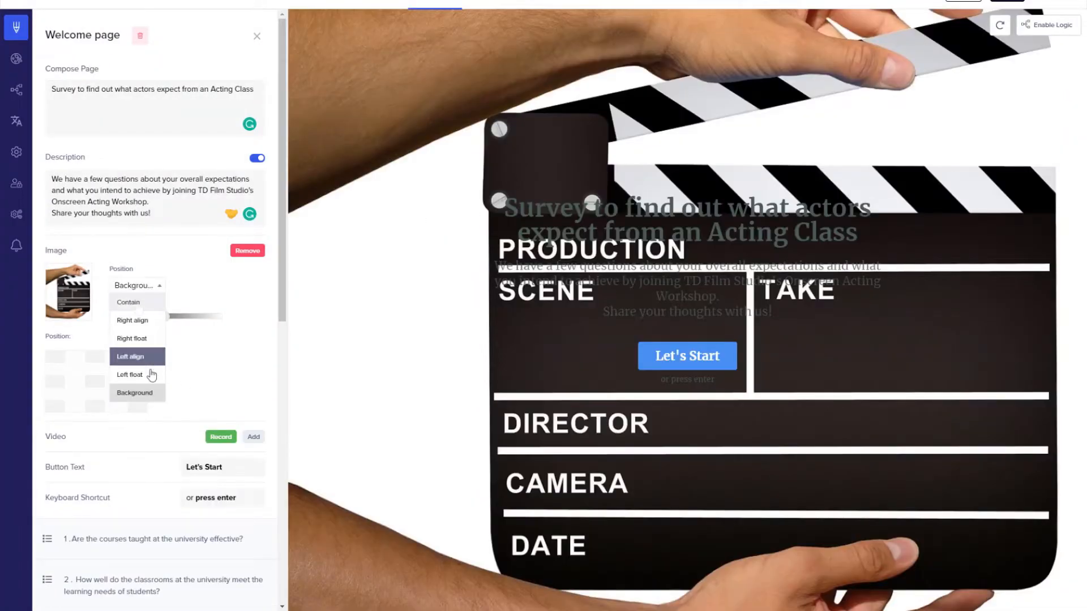
{"action": "left_click", "coordinate": [152, 318]}
{"action": "left_click", "coordinate": [160, 286]}
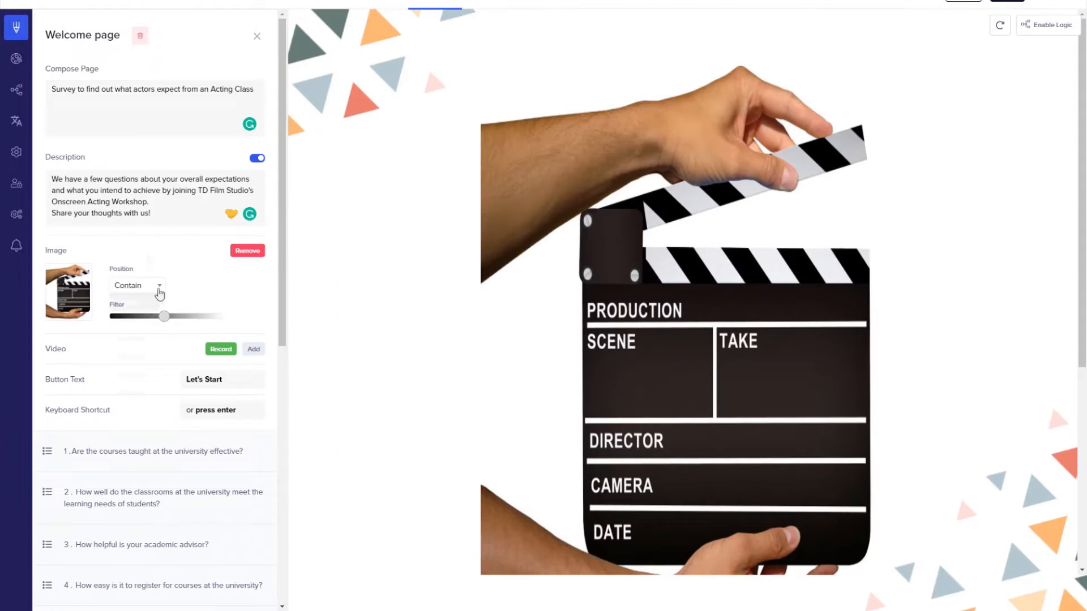
{"action": "left_click", "coordinate": [163, 310]}
{"action": "left_click", "coordinate": [153, 285]}
{"action": "left_click", "coordinate": [146, 372]}
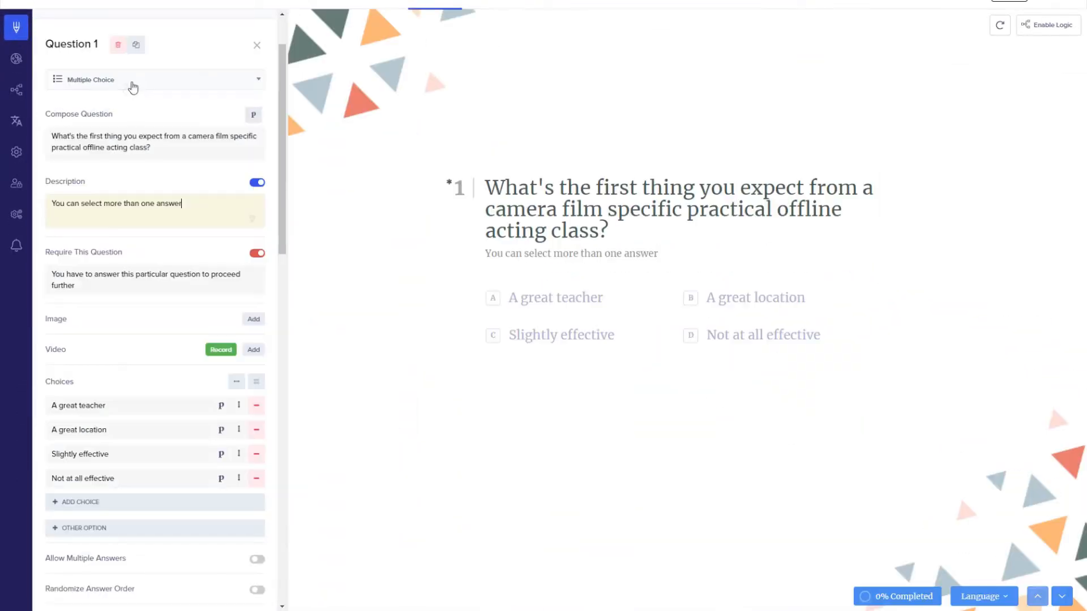
Look through the question types available for the multiple-choice Question 1.
{"action": "left_click", "coordinate": [133, 82]}
{"action": "left_click_drag", "start_coordinate": [259, 121], "coordinate": [260, 133]}
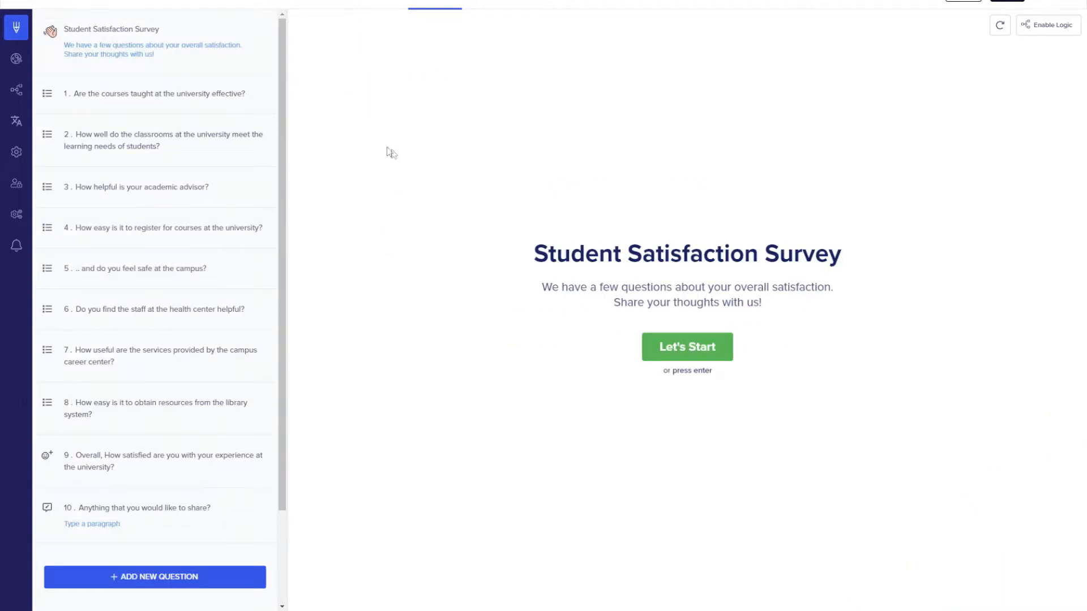
Open question 1 about the effectiveness of the university's courses and examine its wording and answer choices in the preview.
{"action": "left_click", "coordinate": [189, 94]}
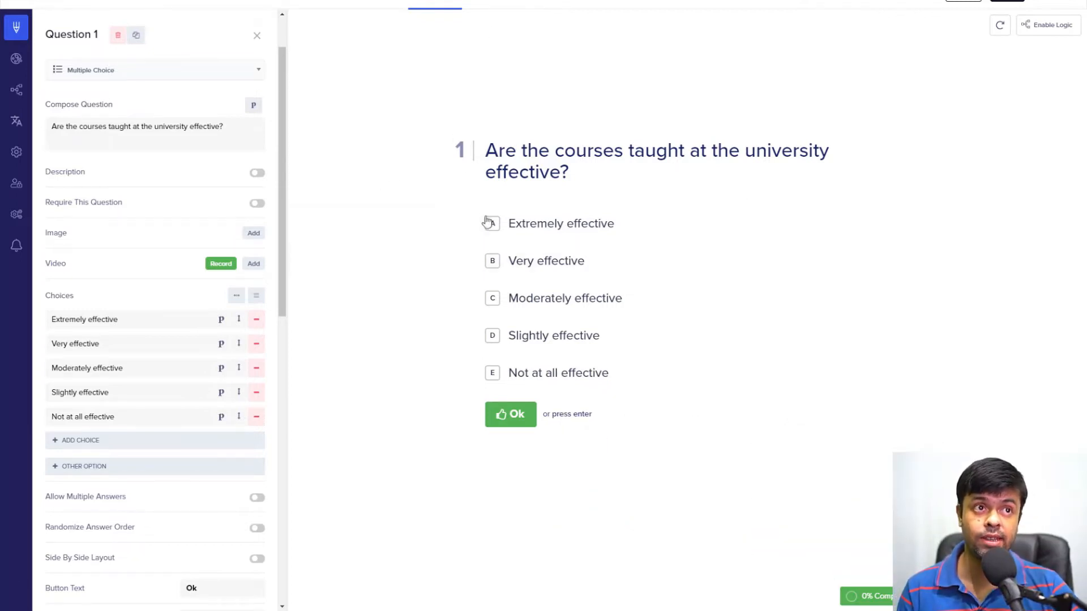
{"action": "left_click_drag", "start_coordinate": [522, 156], "coordinate": [515, 260]}
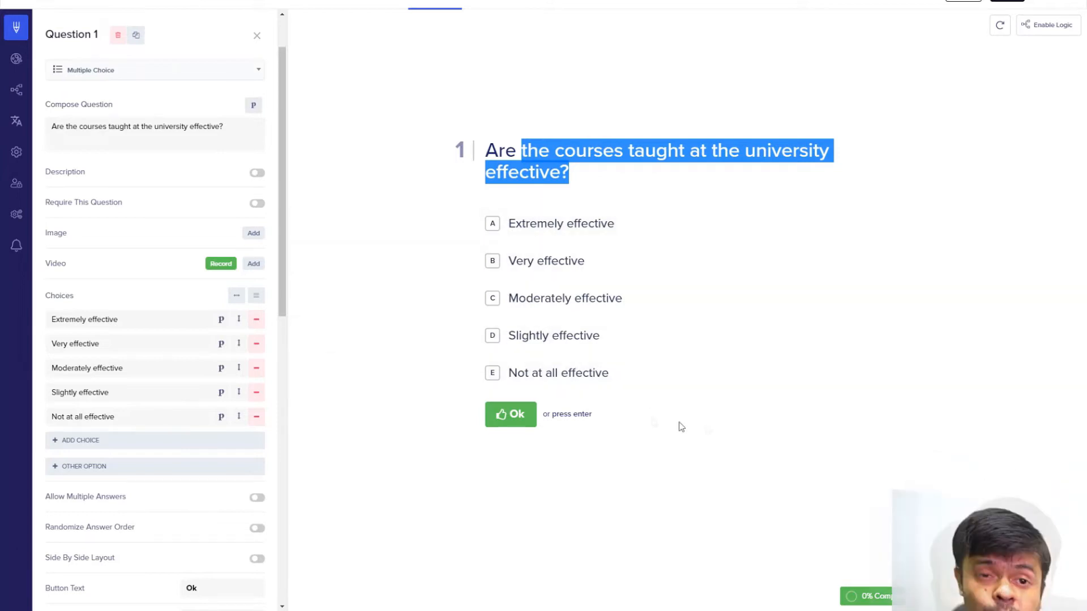
{"action": "left_click", "coordinate": [766, 463]}
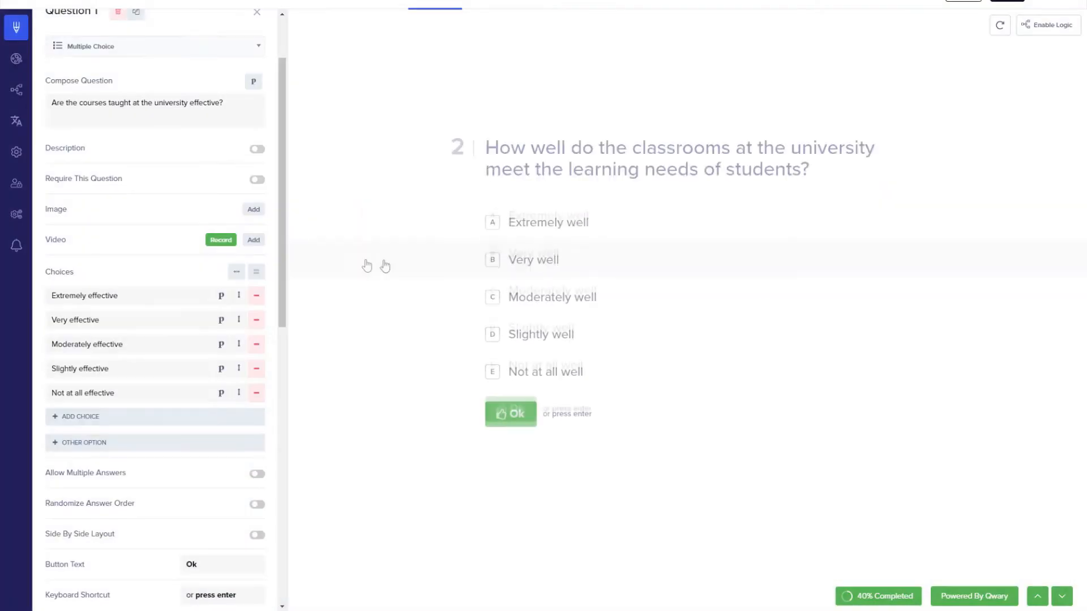
Turn on the description for Question 1 and enter "You have to answer this particular question" as its text.
{"action": "scroll", "coordinate": [463, 257], "scroll_direction": "up", "scroll_amount": 4}
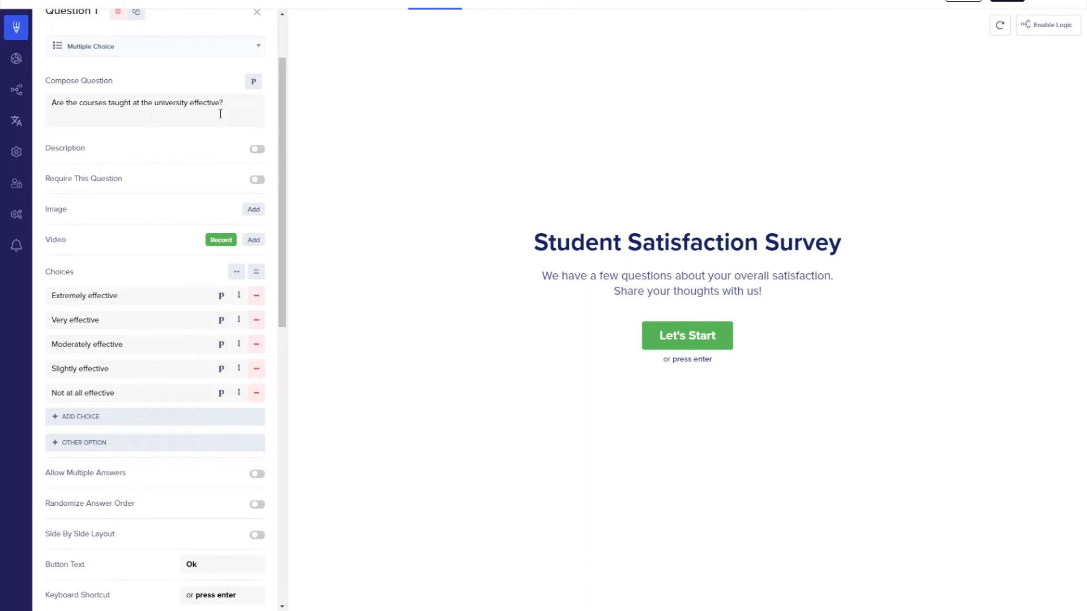
{"action": "scroll", "coordinate": [221, 114], "scroll_direction": "up", "scroll_amount": 2}
{"action": "left_click", "coordinate": [257, 149]}
{"action": "left_click", "coordinate": [257, 149]}
{"action": "left_click", "coordinate": [731, 558]}
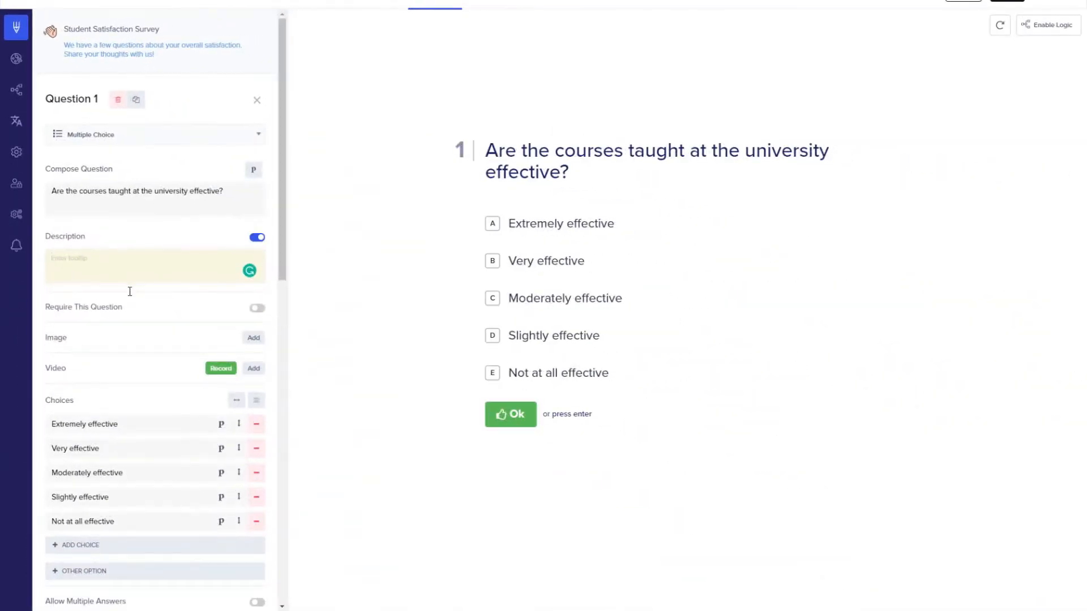
{"action": "type", "text": "You h"}
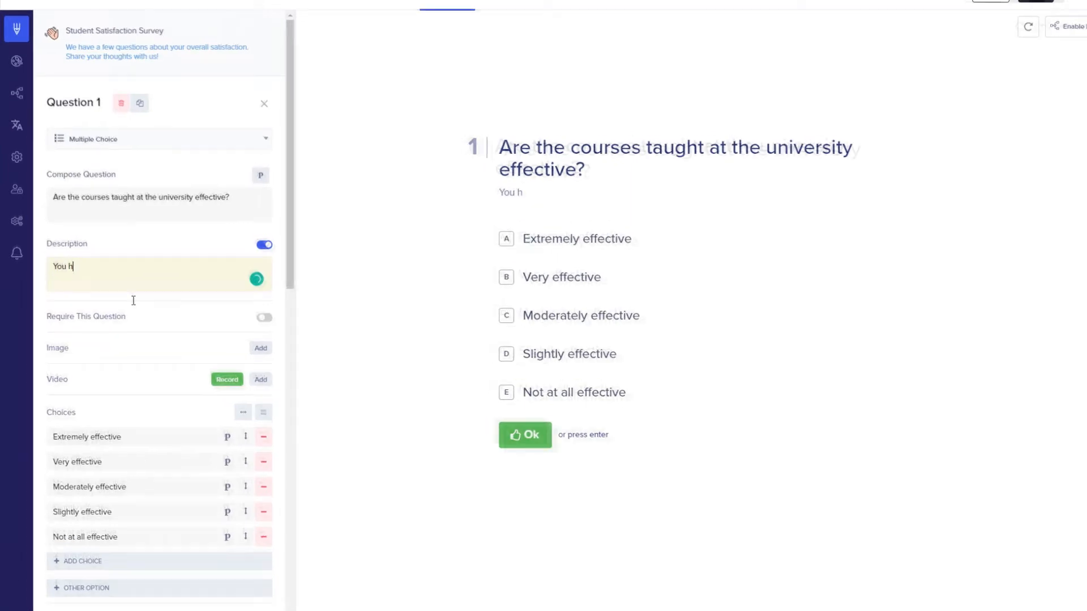
{"action": "type", "text": "ave to"}
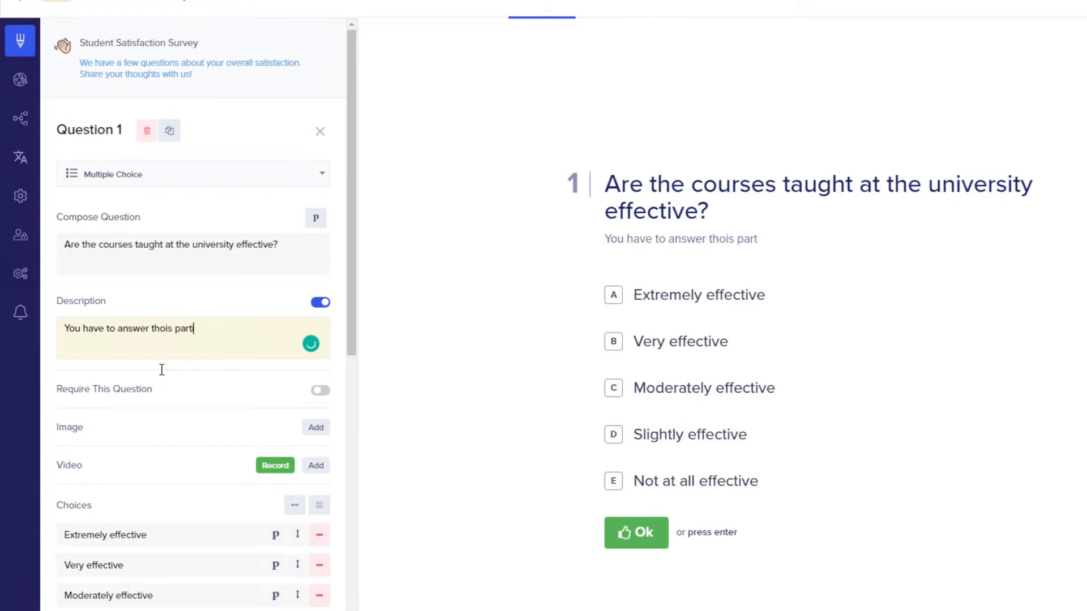
{"action": "type", "text": "answer thois particular q"}
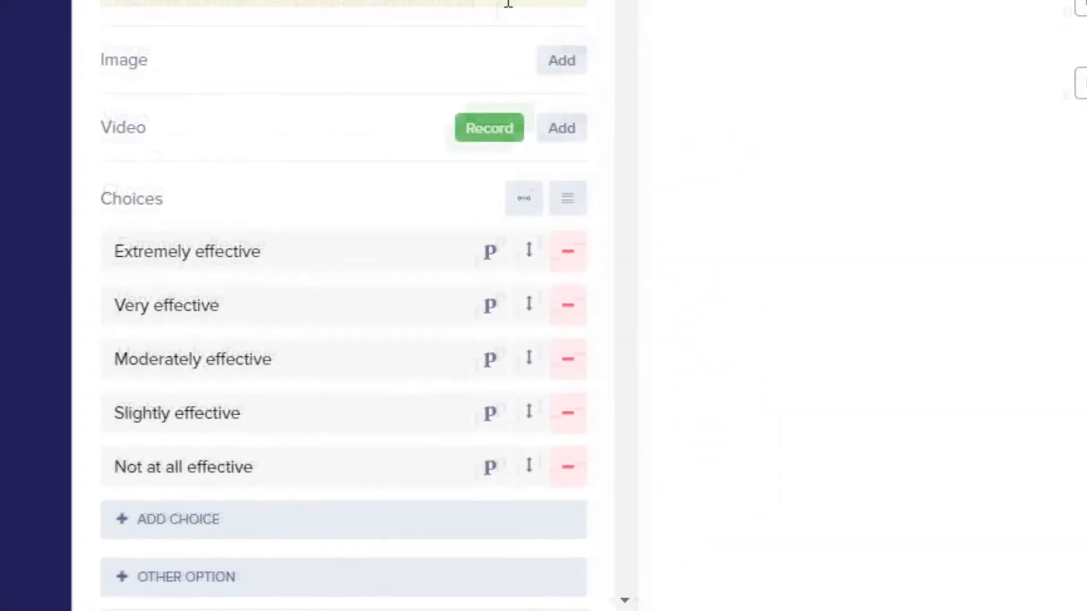
Make Question 1 required with the message "You have to answer this particular question to proceed further".
{"action": "type", "text": "roceed fur"}
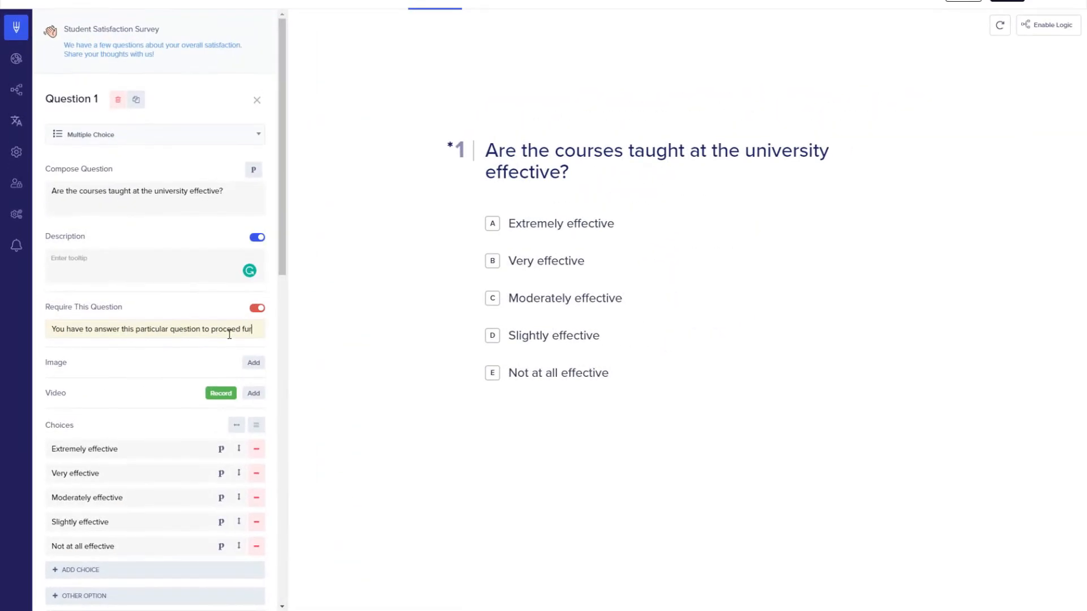
{"action": "type", "text": "ther"}
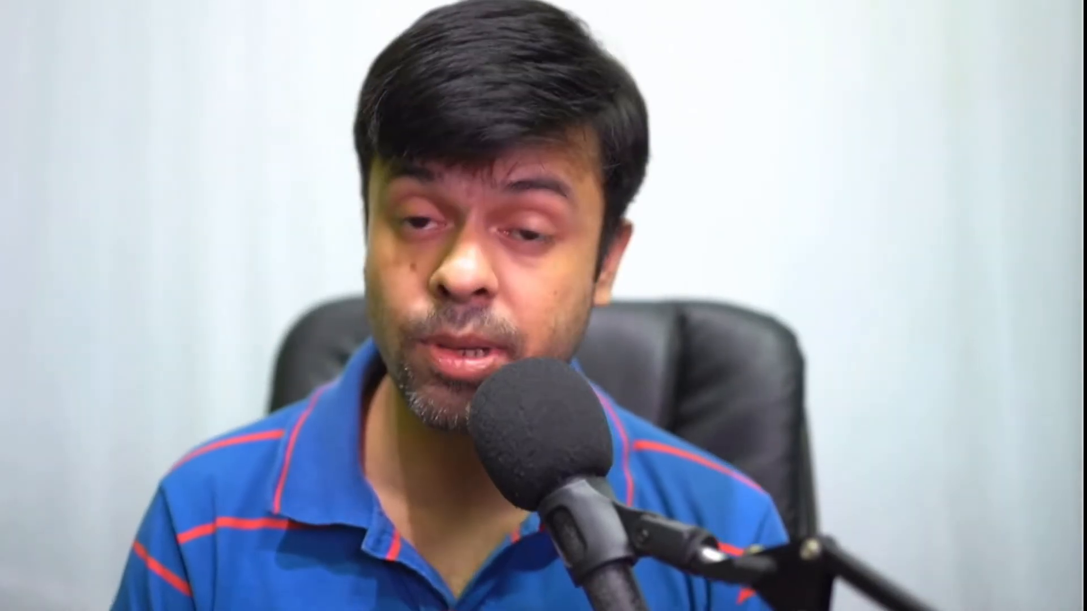
Replace Question 1's text with "What's the first thing you expect from a camera film specific practical offline acting class?" from the survey notes.
{"action": "left_click_drag", "start_coordinate": [511, 49], "coordinate": [866, 50]}
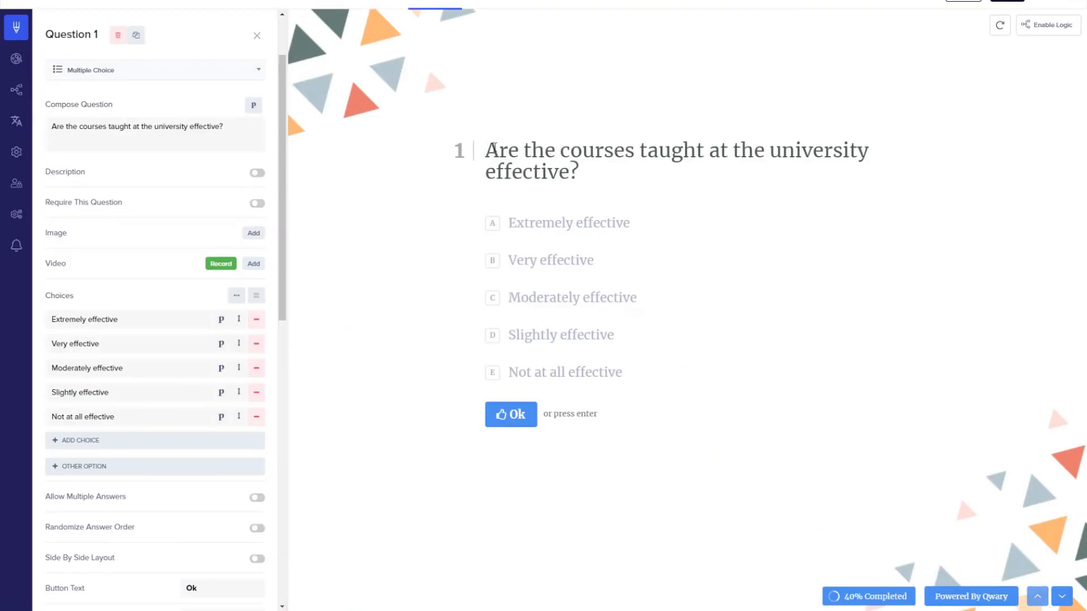
{"action": "key", "text": "ctrl+a"}
{"action": "type", "text": "What's the first thing you expect from a camera film specific practical offline acting class?"}
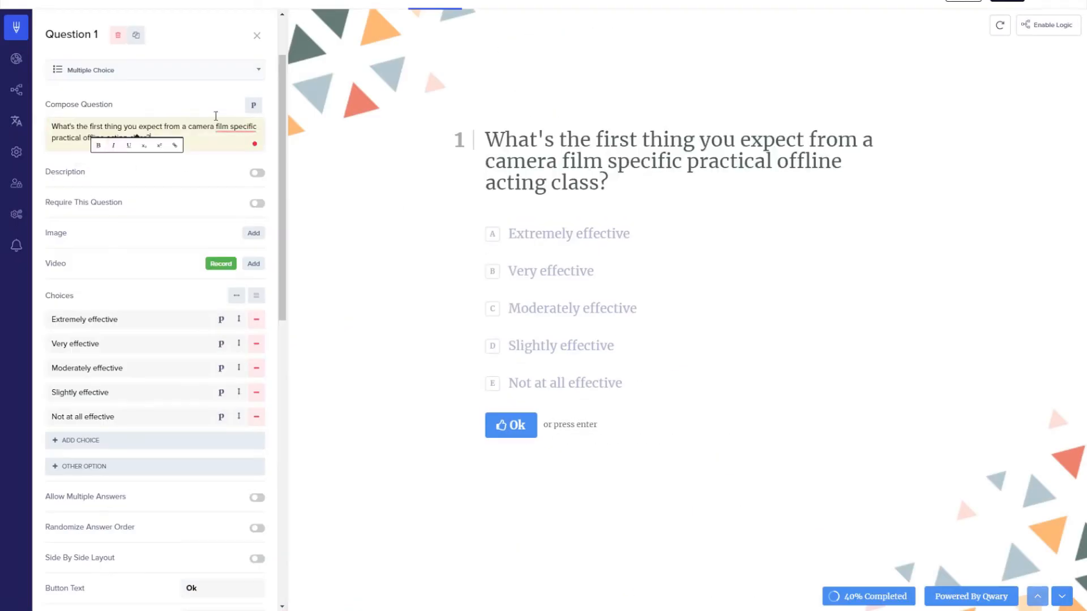
{"action": "left_click", "coordinate": [98, 146]}
{"action": "left_click", "coordinate": [257, 173]}
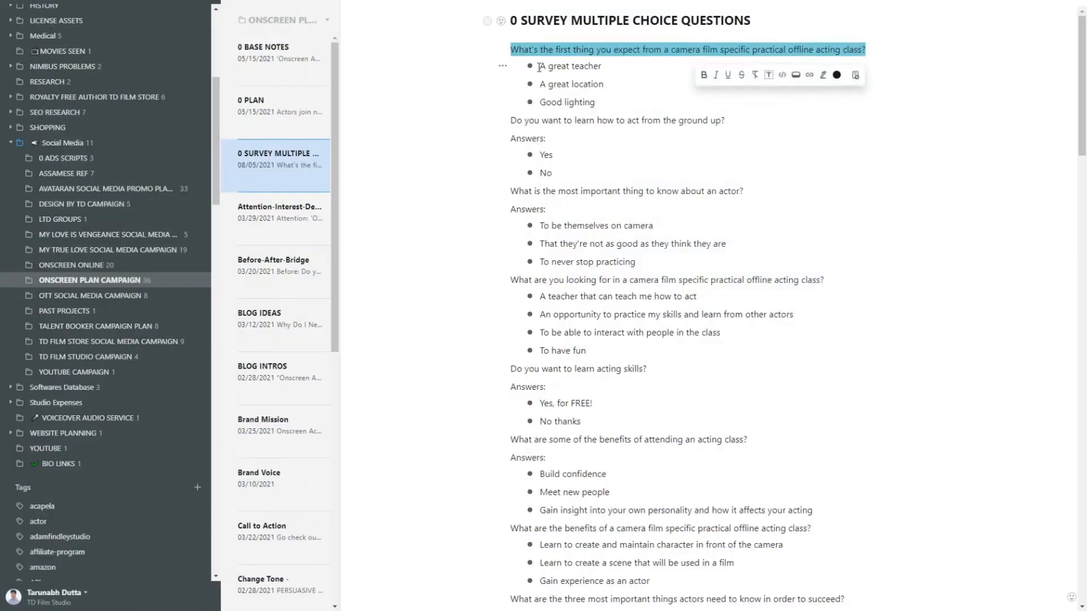
Set Question 1's choices to "A great teacher", "A great location" and "A chance to act in a film", deleting the two leftover choices.
{"action": "left_click_drag", "start_coordinate": [539, 68], "coordinate": [625, 70]}
{"action": "key", "text": "ctrl+c"}
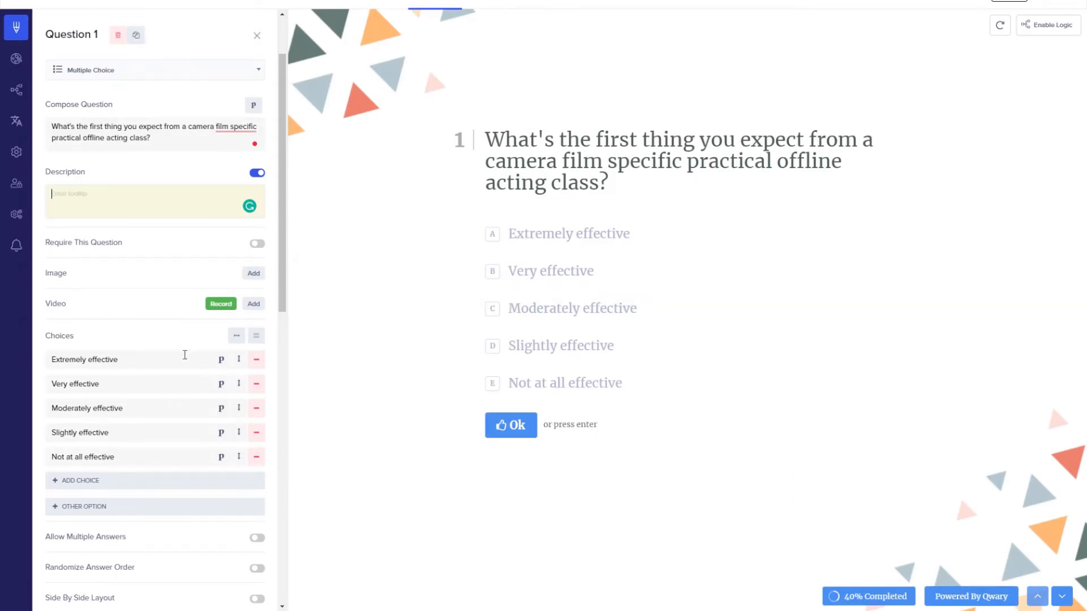
{"action": "left_click_drag", "start_coordinate": [175, 358], "coordinate": [2, 344]}
{"action": "key", "text": "ctrl+v"}
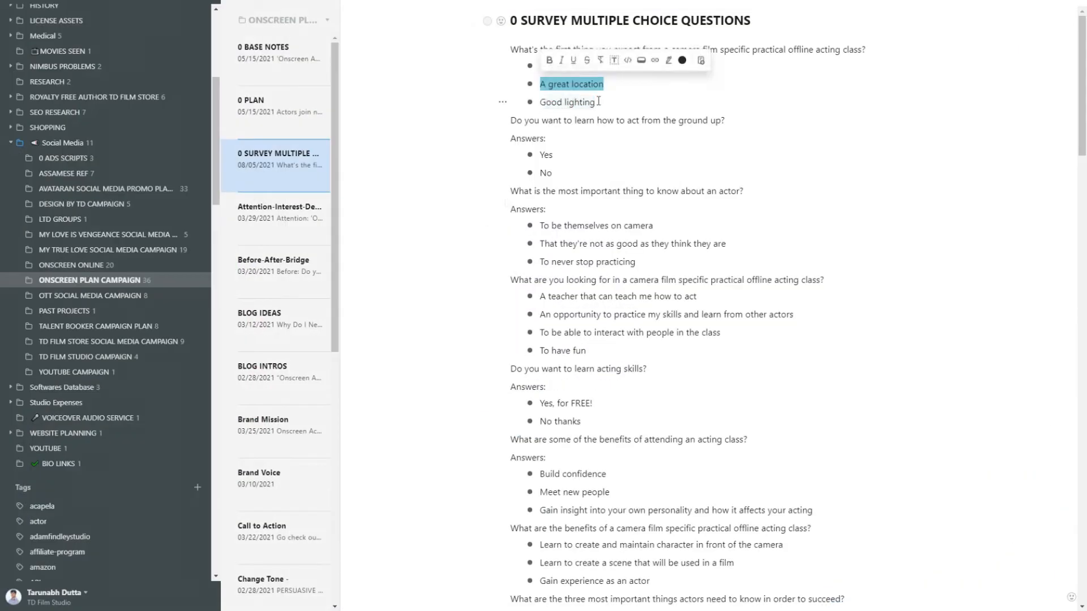
{"action": "left_click_drag", "start_coordinate": [598, 101], "coordinate": [539, 101]}
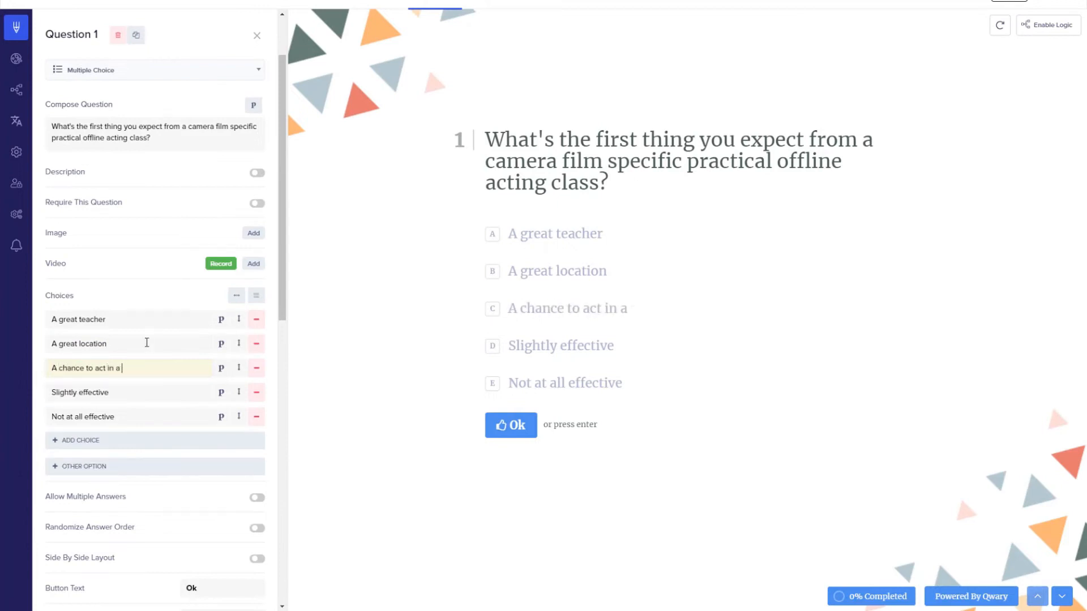
{"action": "type", "text": "film"}
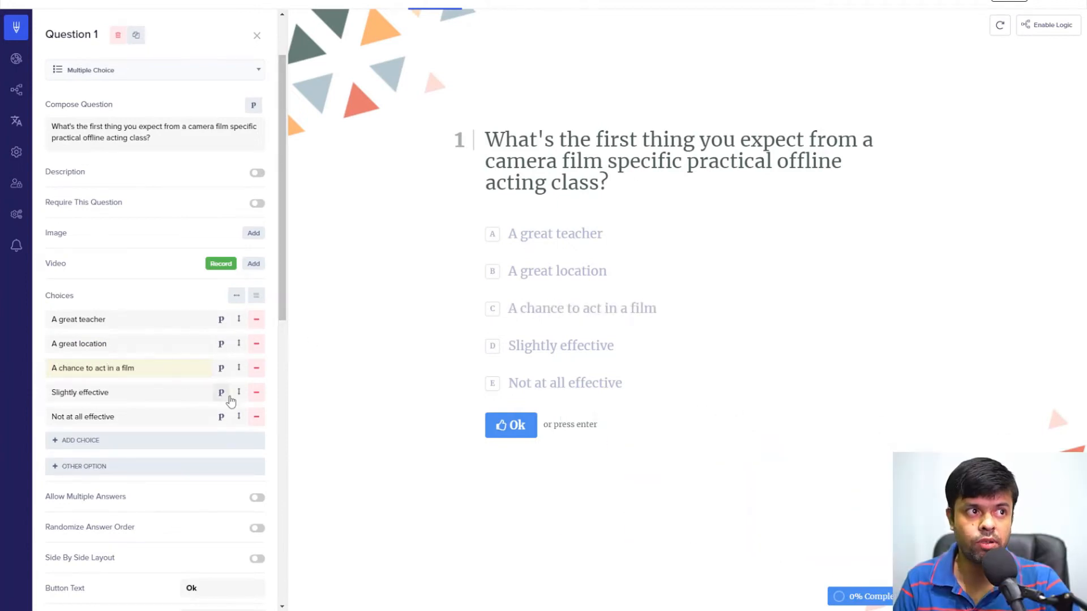
{"action": "left_click", "coordinate": [256, 392]}
{"action": "left_click", "coordinate": [257, 396]}
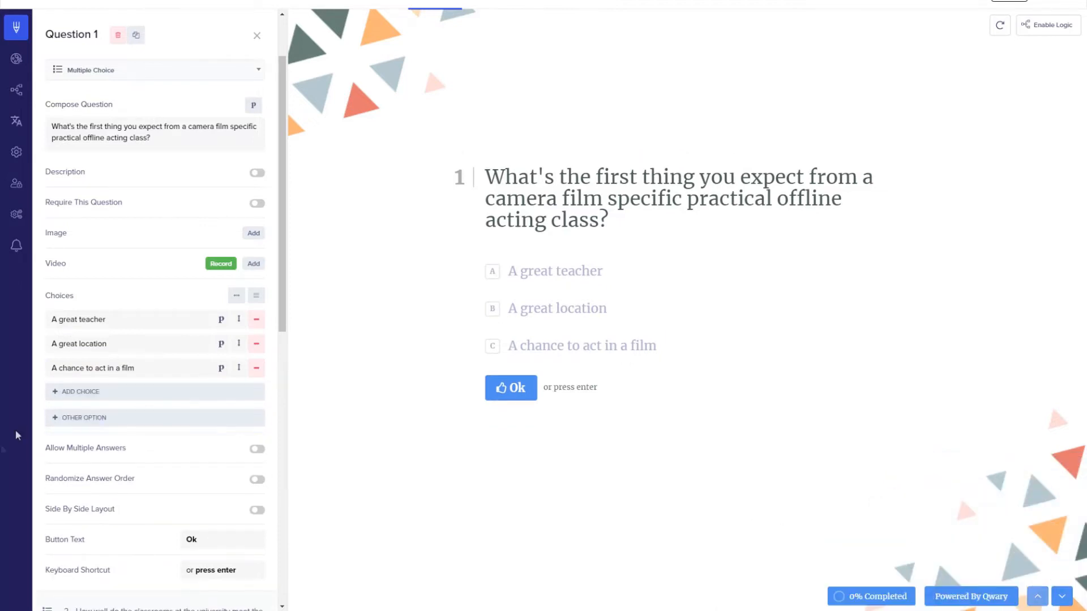
Add an Other option to Question 1 and allow multiple answers.
{"action": "left_click", "coordinate": [152, 417]}
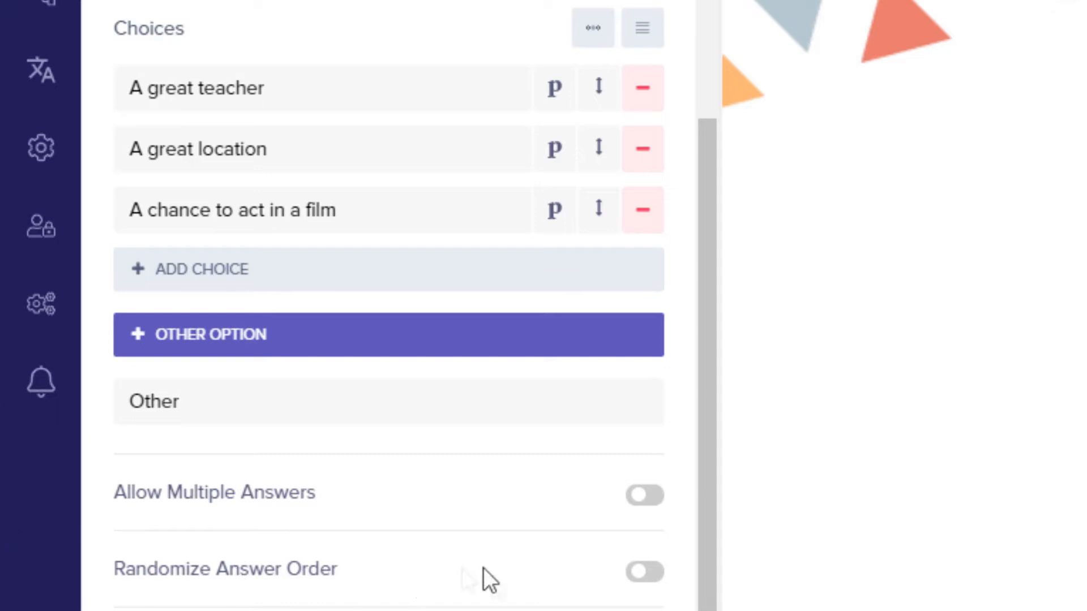
{"action": "left_click", "coordinate": [645, 496]}
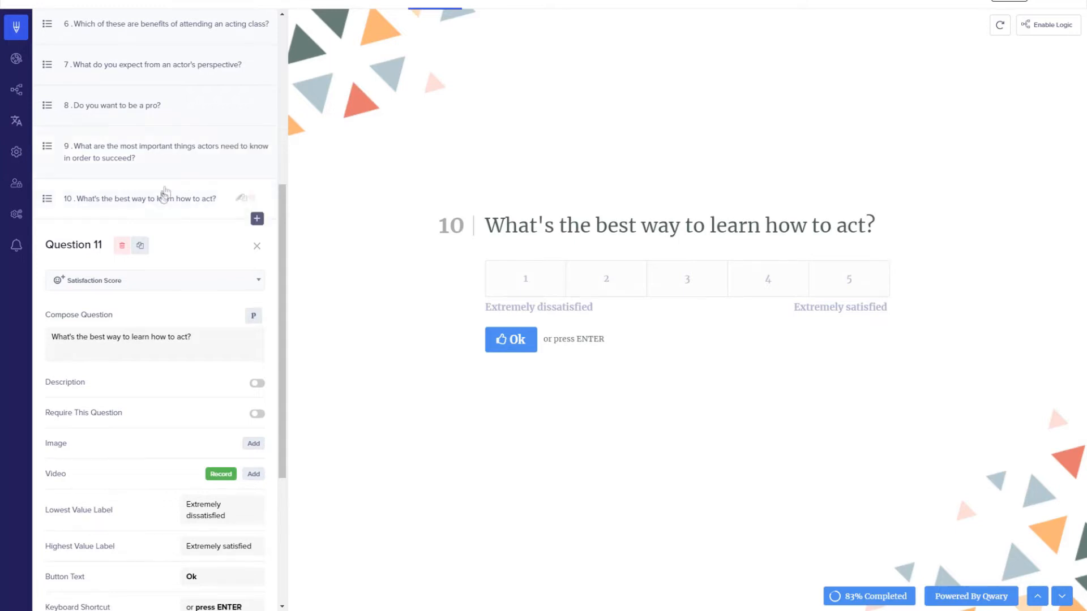
{"action": "left_click", "coordinate": [125, 283]}
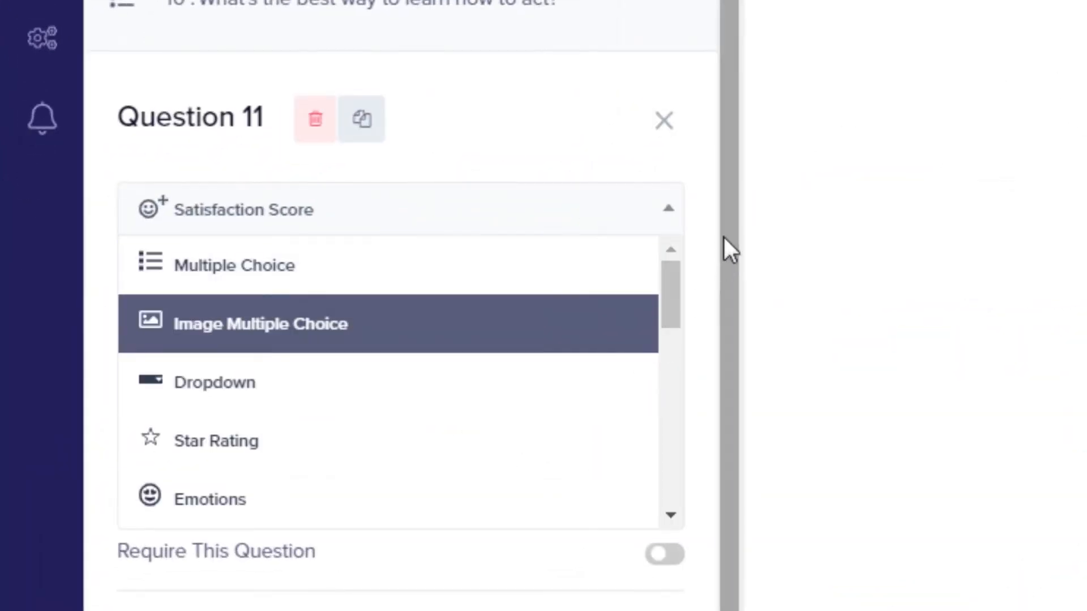
{"action": "left_click_drag", "start_coordinate": [726, 239], "coordinate": [743, 324]}
{"action": "left_click", "coordinate": [291, 34]}
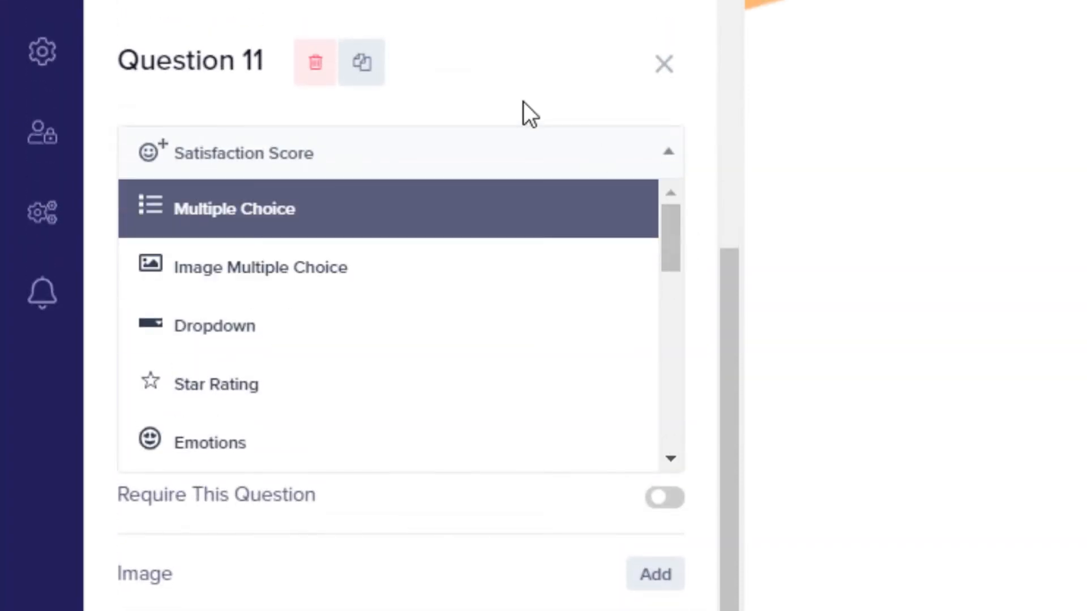
{"action": "left_click", "coordinate": [368, 164]}
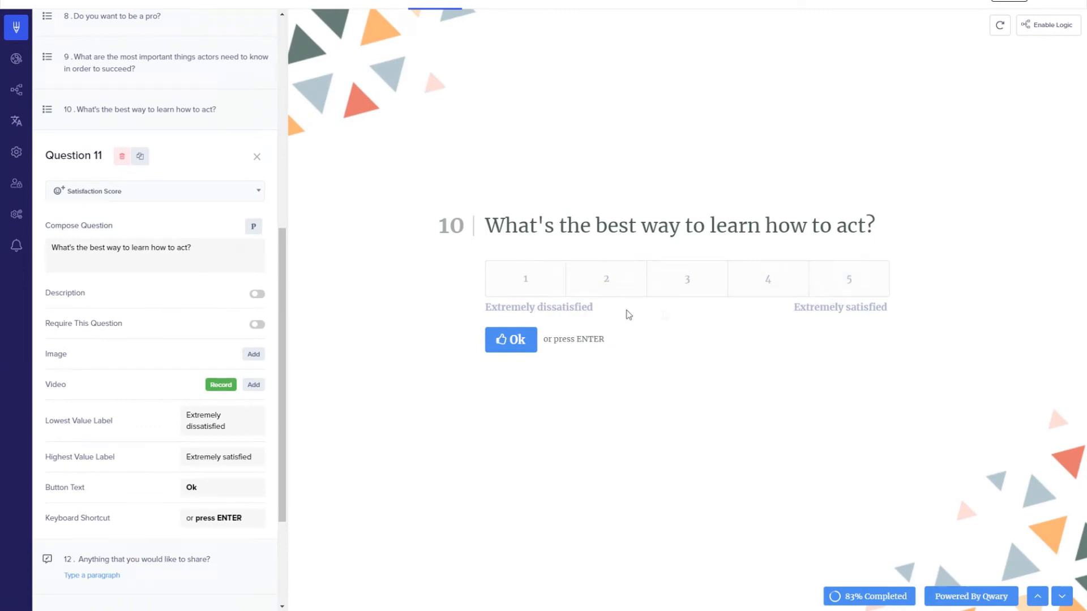
Replace Question 11's text with "How satisfied are you with the opportunities available for actors in Guwahati?".
{"action": "left_click_drag", "start_coordinate": [224, 248], "coordinate": [2, 253]}
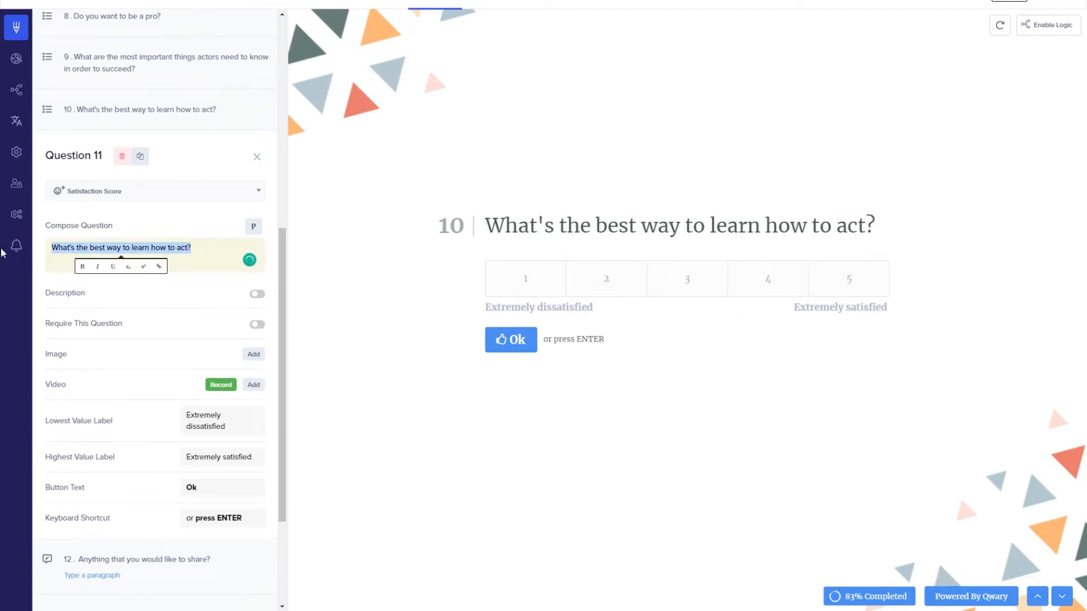
{"action": "type", "text": "How satisfied are you wi"}
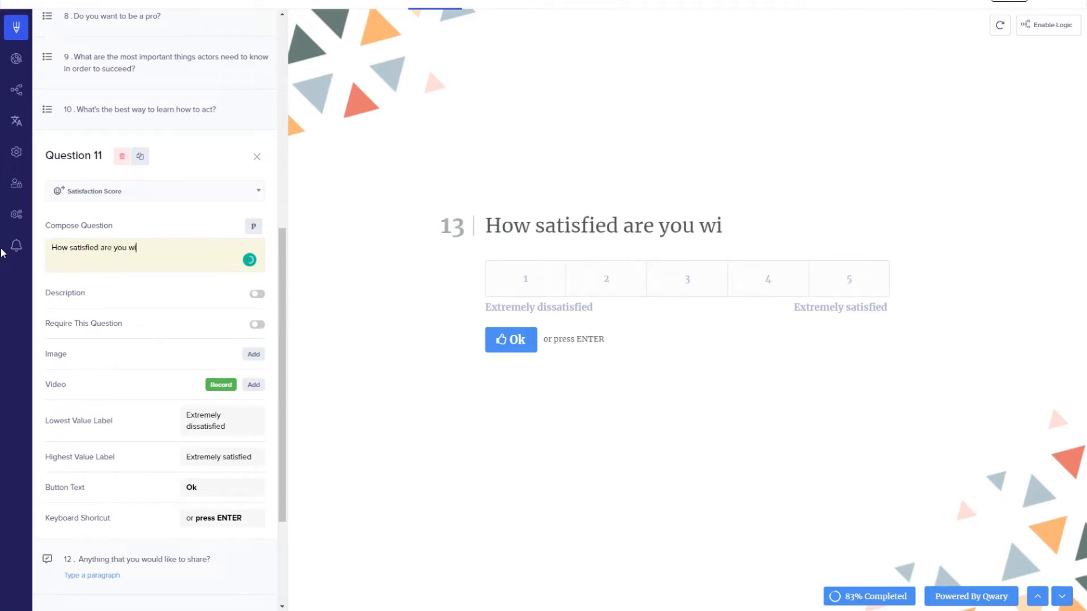
{"action": "type", "text": "ting"}
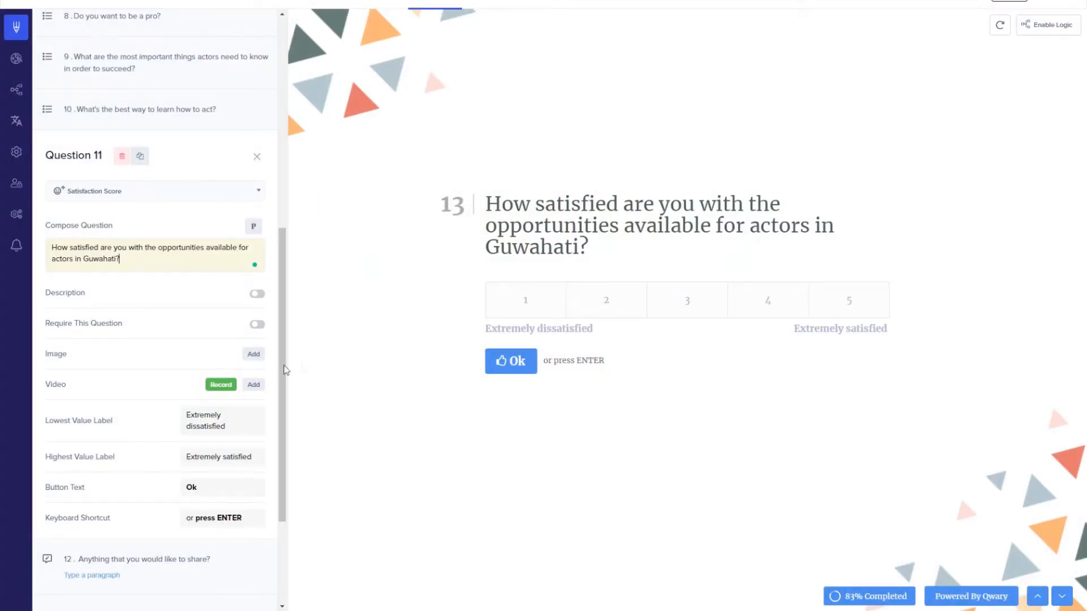
Add a Comment Box question at the end of the survey asking "Any feedback you would like to add?".
{"action": "left_click_drag", "start_coordinate": [285, 370], "coordinate": [277, 457]}
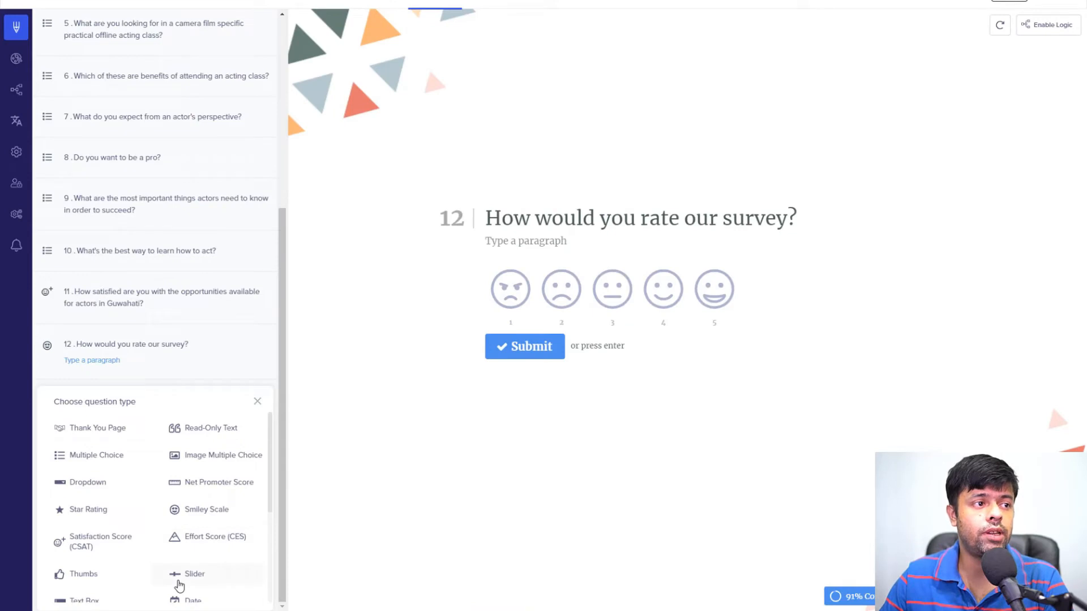
{"action": "scroll", "coordinate": [179, 585], "scroll_direction": "down", "scroll_amount": 3}
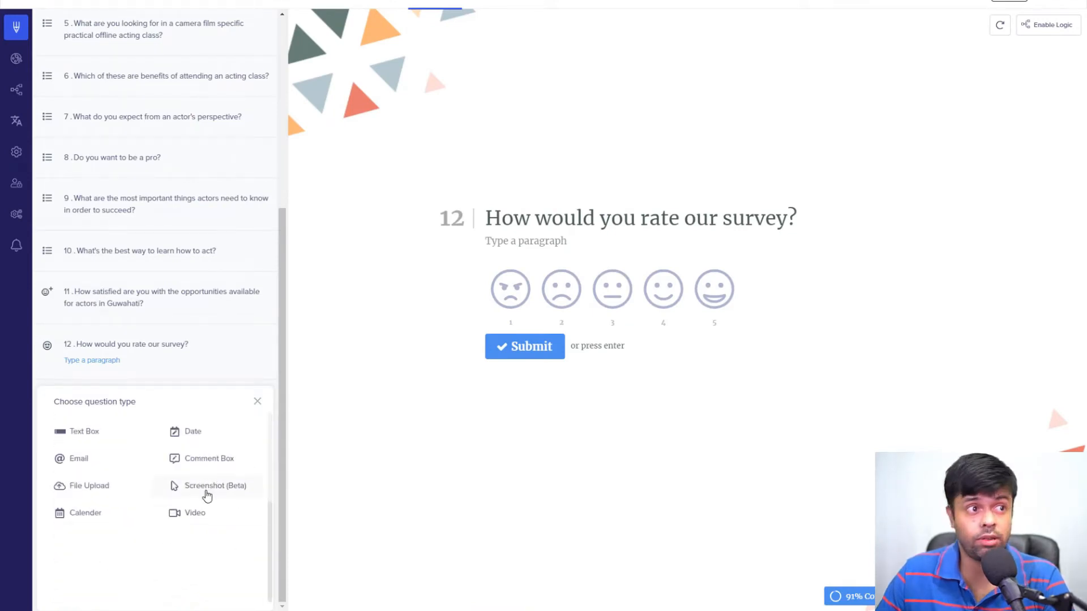
{"action": "scroll", "coordinate": [175, 487], "scroll_direction": "up", "scroll_amount": 1}
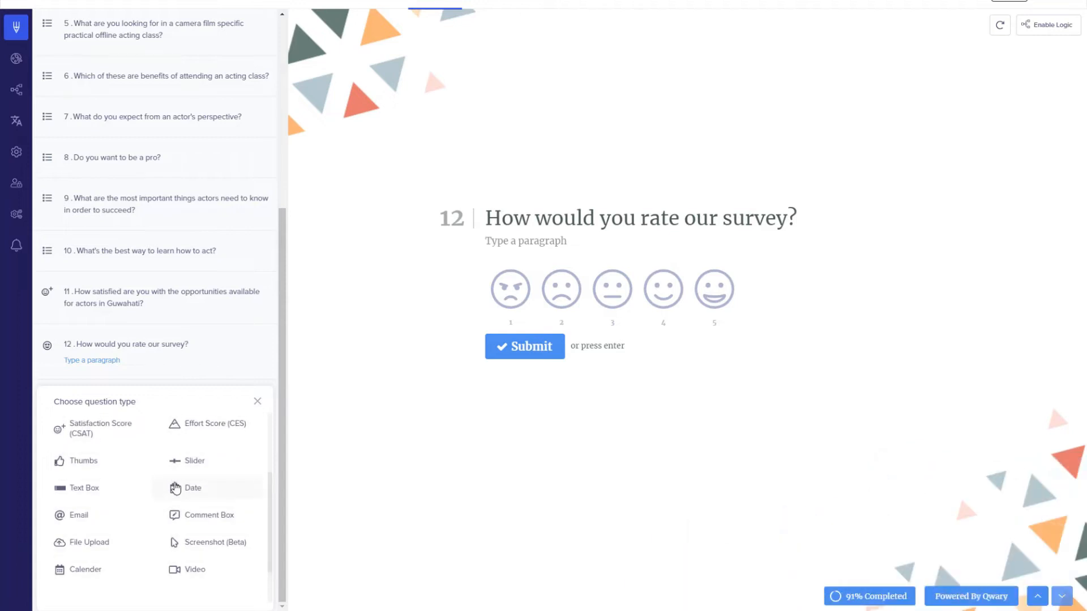
{"action": "scroll", "coordinate": [175, 488], "scroll_direction": "up", "scroll_amount": 2}
{"action": "scroll", "coordinate": [207, 504], "scroll_direction": "down", "scroll_amount": 3}
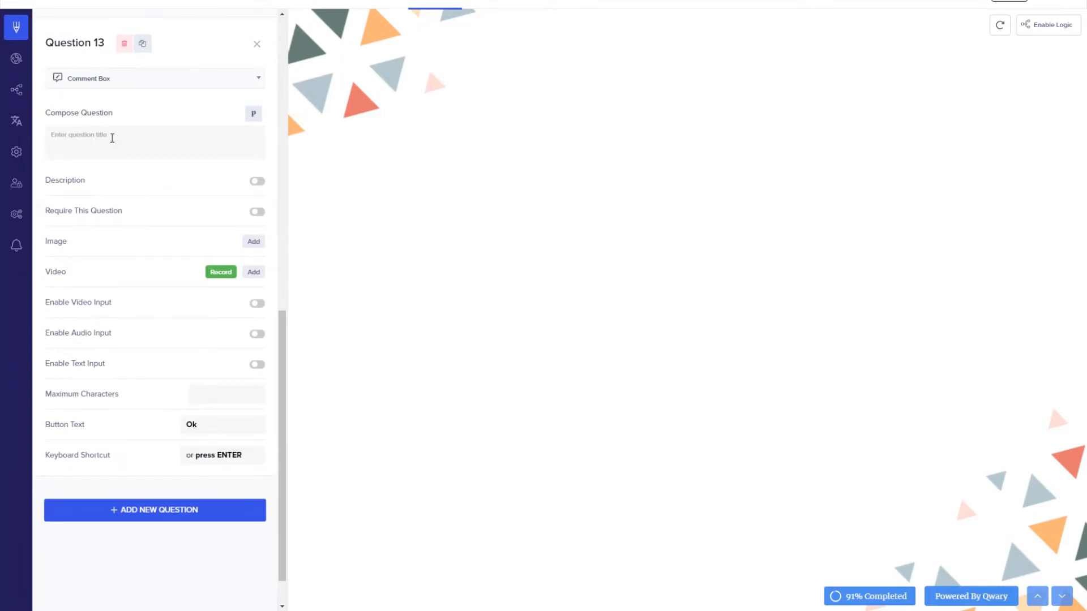
{"action": "type", "text": "Is there an"}
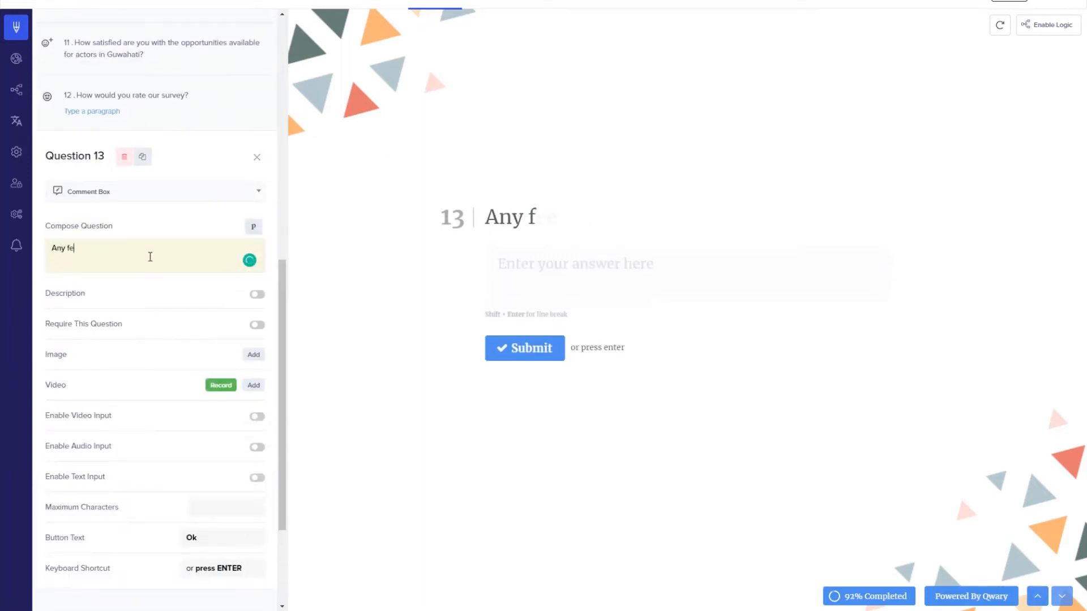
{"action": "type", "text": "would like to add?"}
{"action": "scroll", "coordinate": [213, 376], "scroll_direction": "down", "scroll_amount": 3}
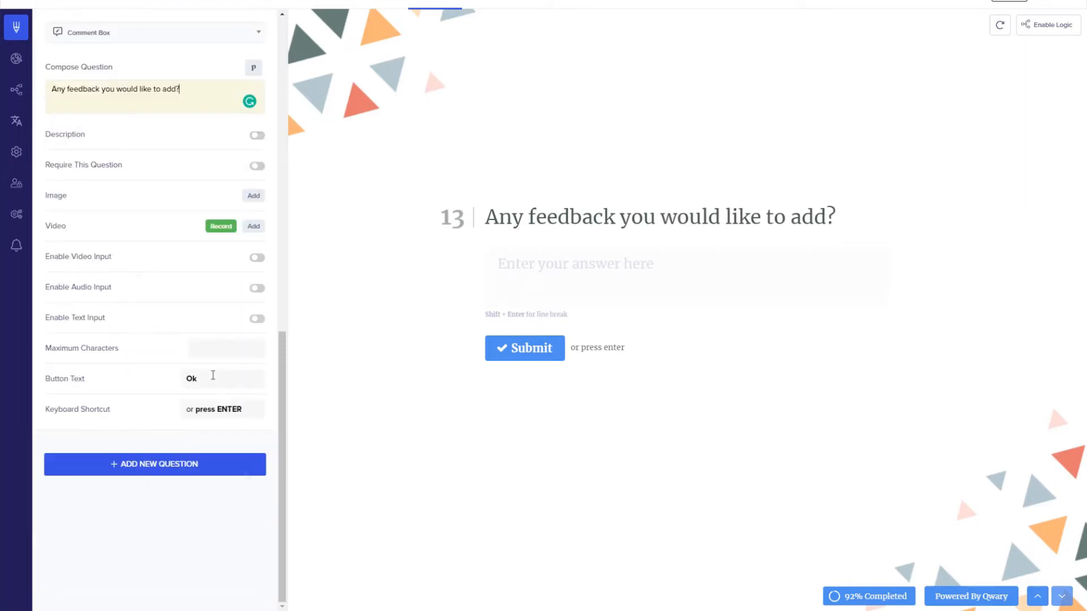
Add a Thank You Page reading "Thank you for taking time out to complete the survey. Your feedback will help us improve our acting classes in the future!".
{"action": "left_click", "coordinate": [16, 58]}
{"action": "scroll", "coordinate": [236, 606], "scroll_direction": "down", "scroll_amount": 10}
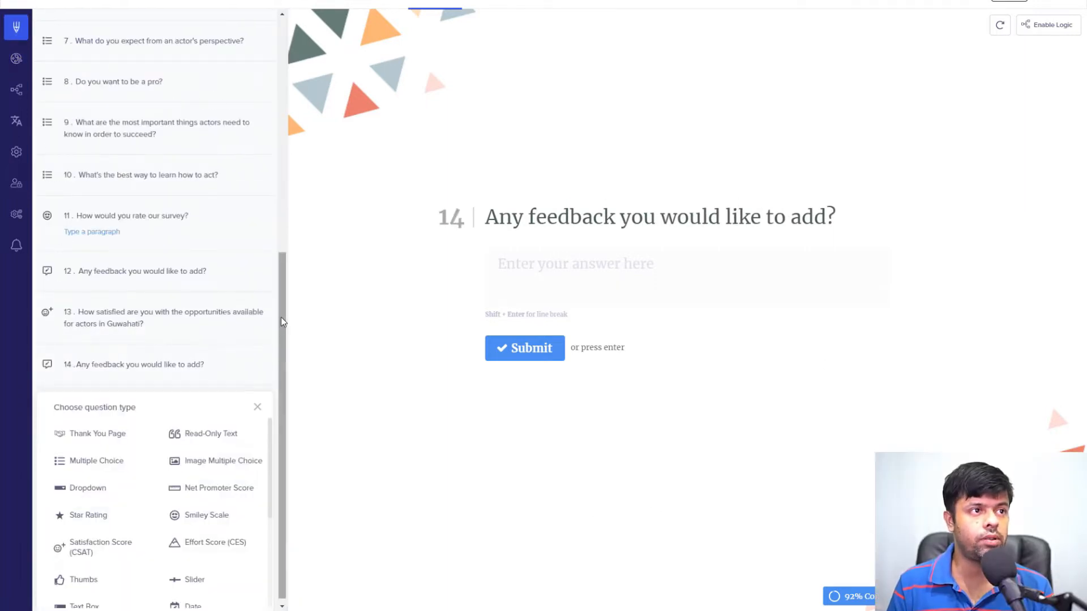
{"action": "left_click_drag", "start_coordinate": [281, 321], "coordinate": [281, 358]}
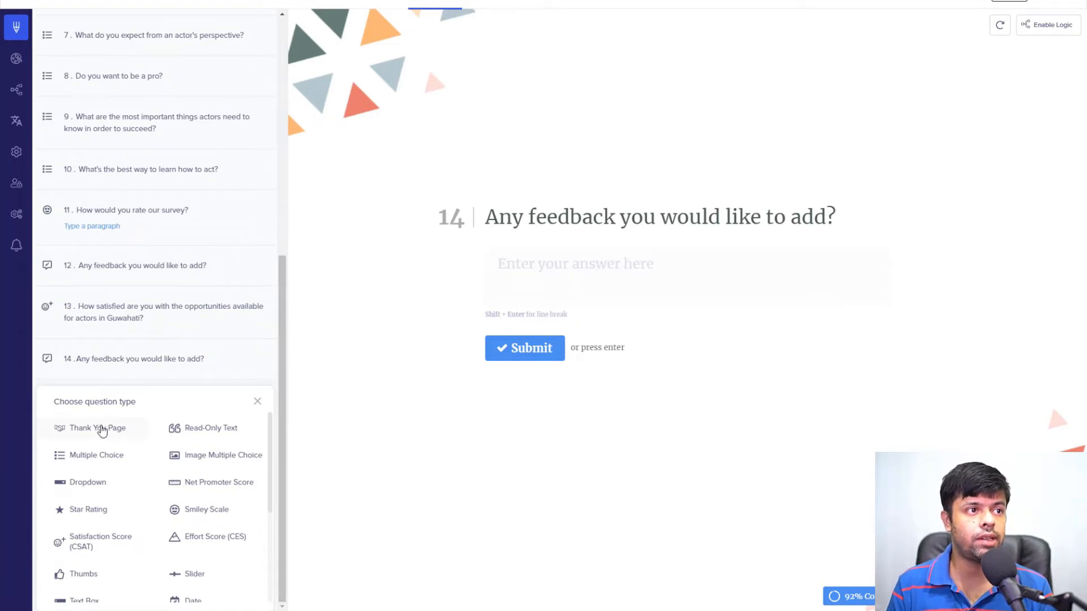
{"action": "left_click", "coordinate": [103, 430]}
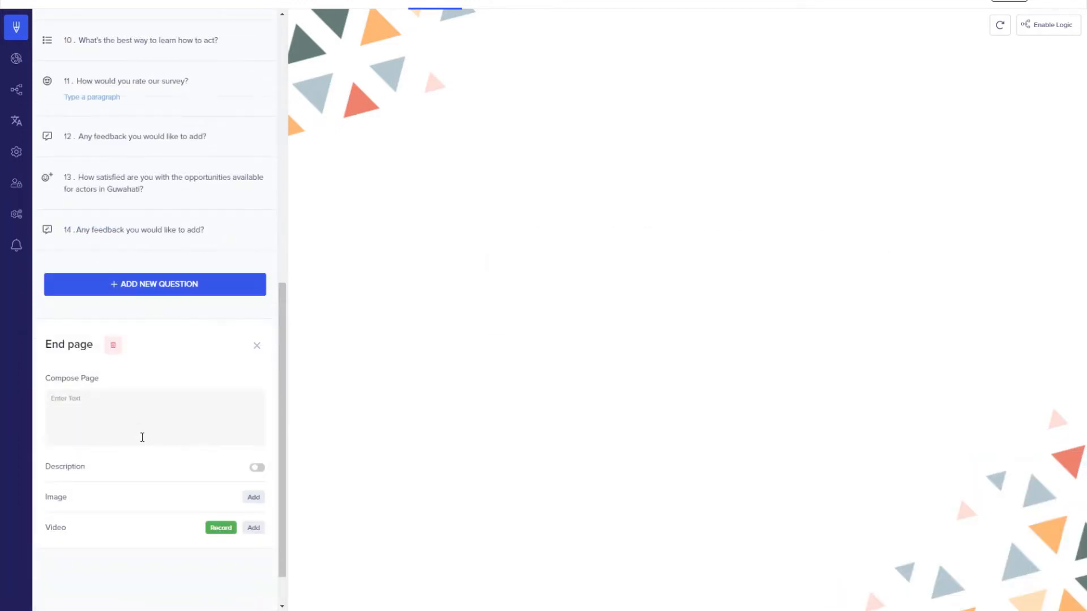
{"action": "type", "text": "Thank you for taking time out "}
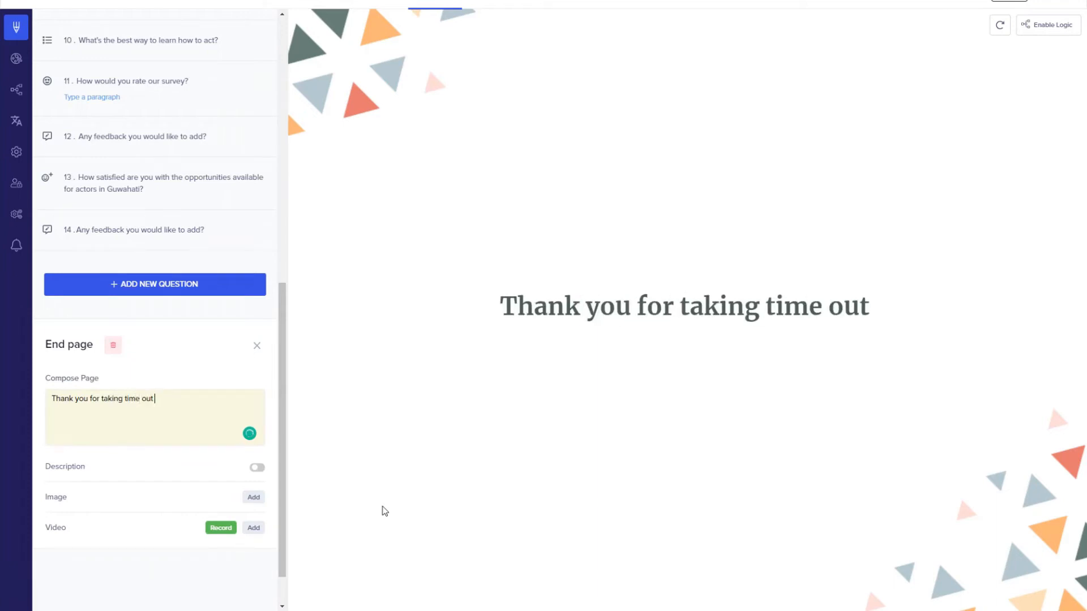
{"action": "type", "text": "to compl"}
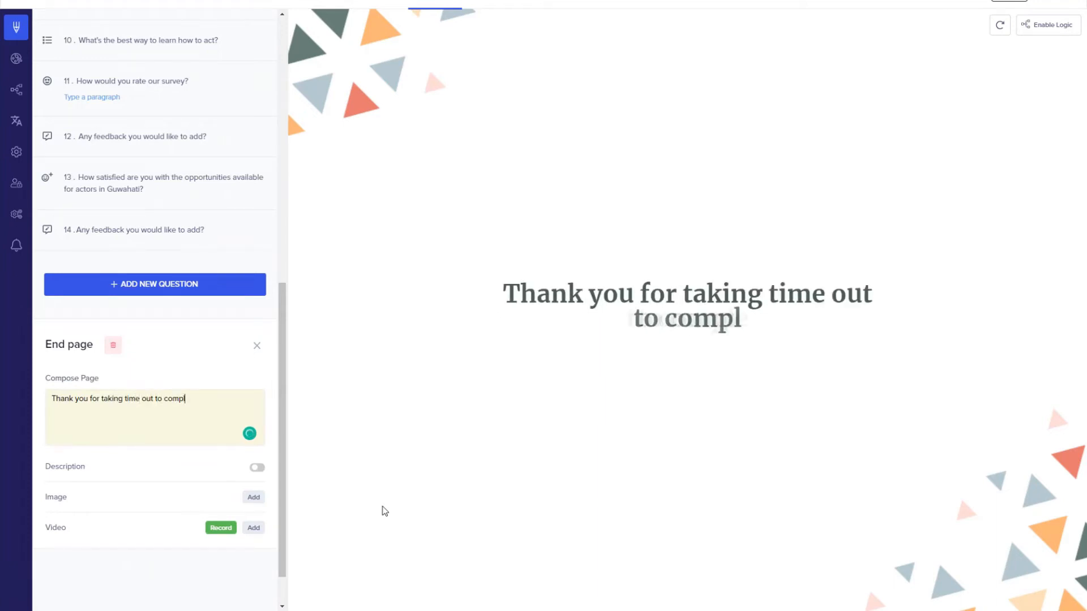
{"action": "type", "text": "ete the survey. Your f"}
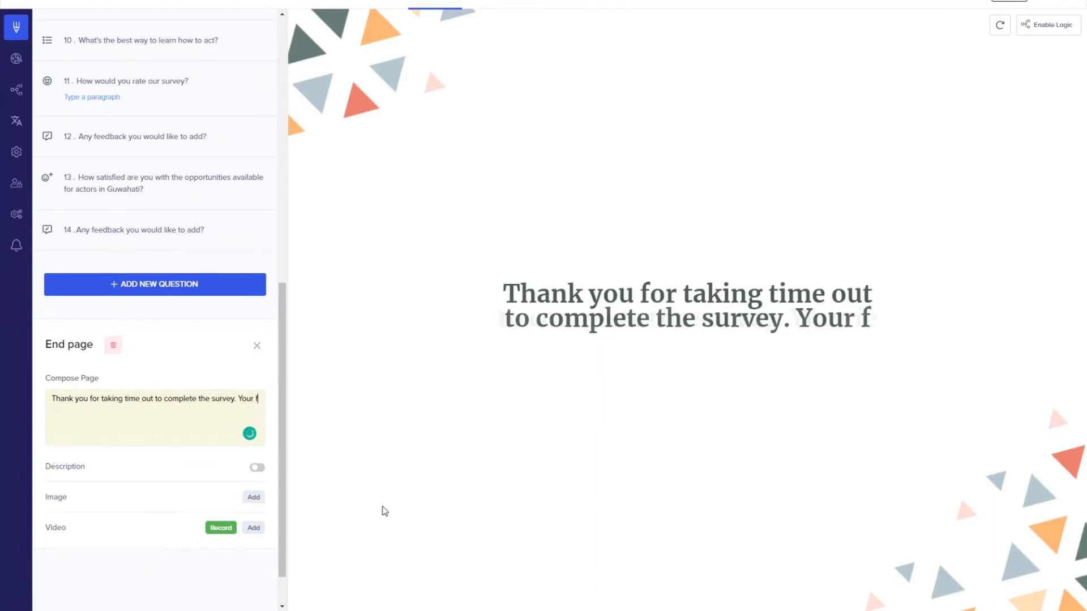
{"action": "type", "text": "eedback will help us improve ou"}
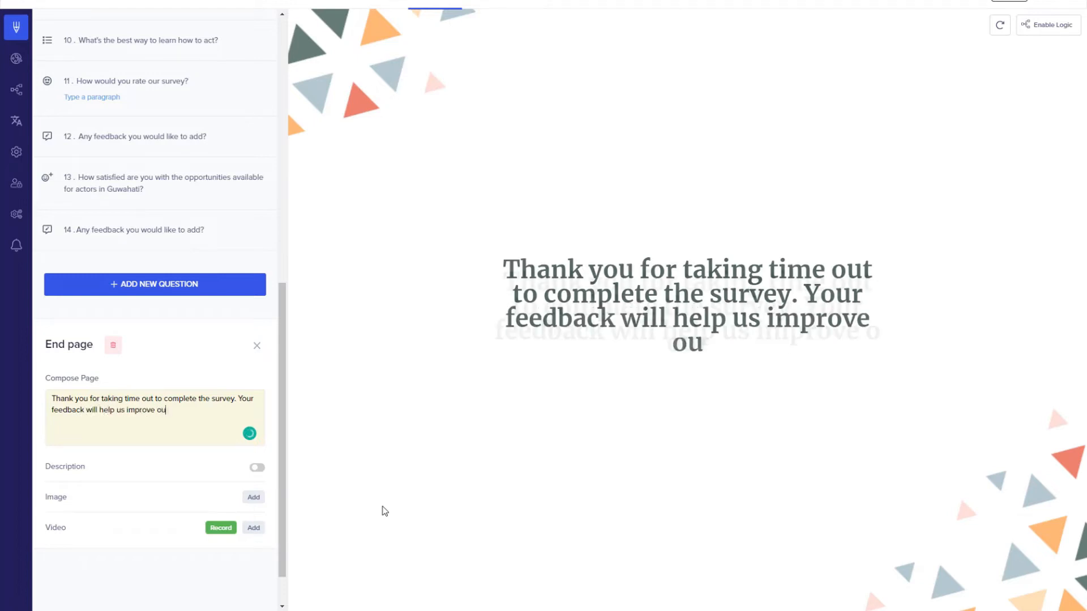
{"action": "type", "text": "r acting classes in the future"}
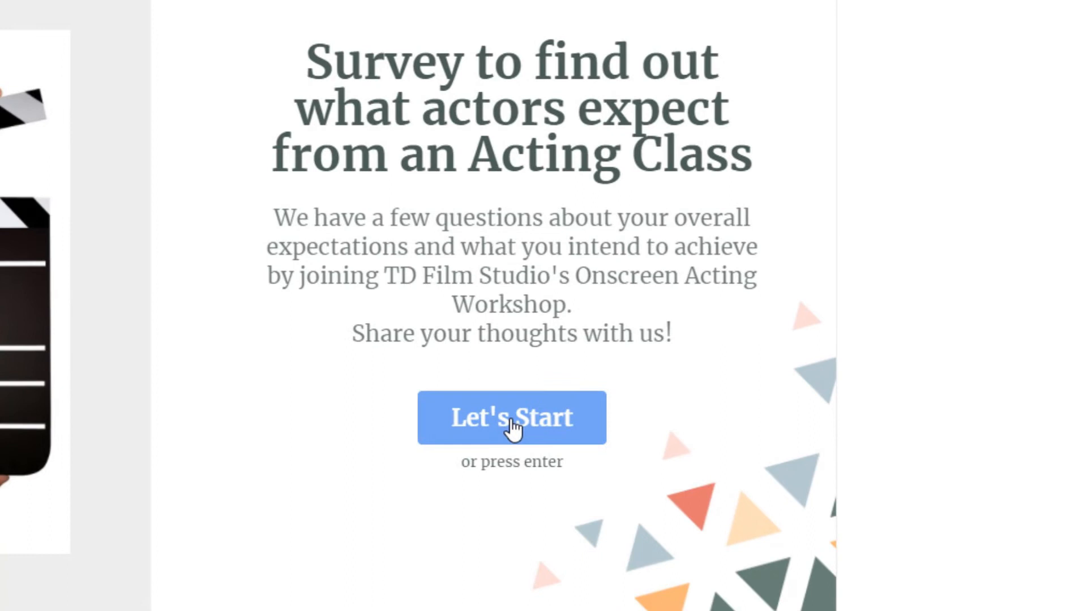
Preview the survey from its welcome page and step through the questions without answering them.
{"action": "left_click", "coordinate": [512, 429]}
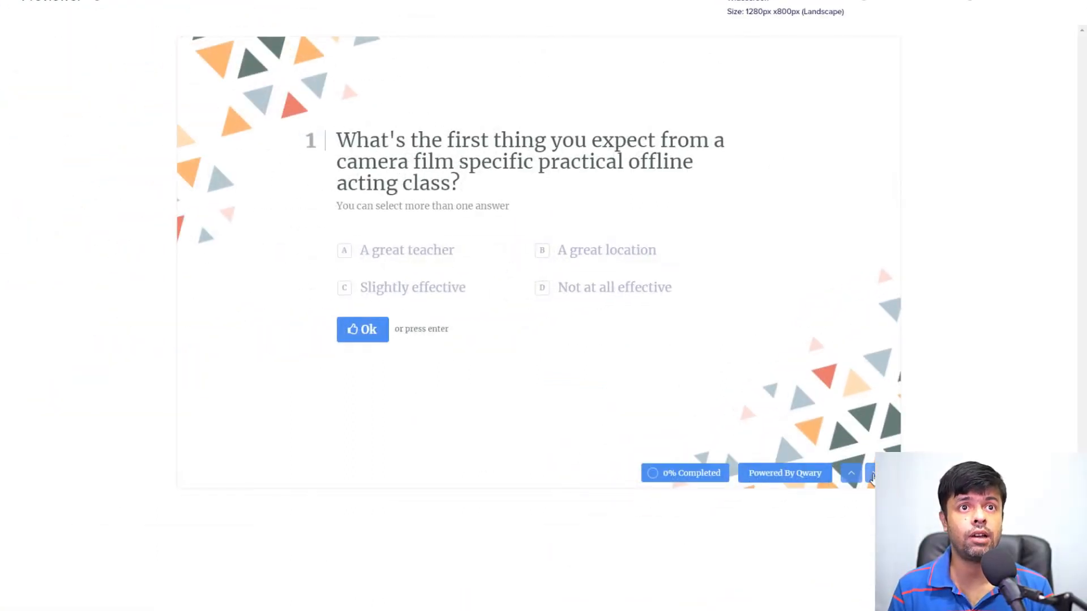
{"action": "left_click", "coordinate": [872, 475]}
{"action": "left_click", "coordinate": [871, 474]}
{"action": "left_click", "coordinate": [872, 474]}
{"action": "left_click", "coordinate": [872, 474]}
{"action": "left_click", "coordinate": [872, 474]}
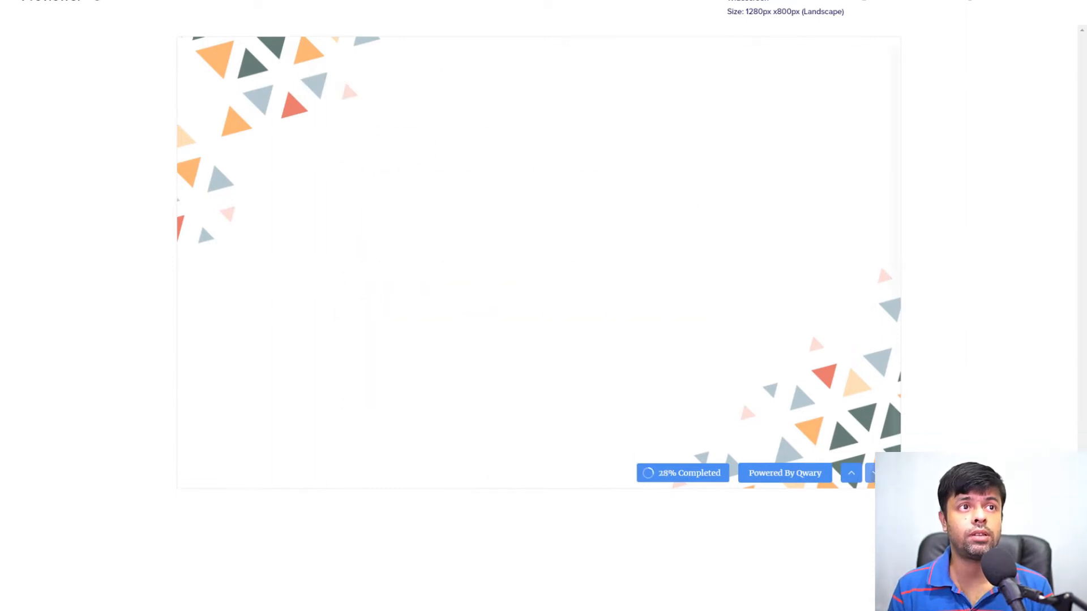
{"action": "left_click", "coordinate": [873, 474]}
{"action": "left_click", "coordinate": [873, 473]}
{"action": "left_click", "coordinate": [872, 474]}
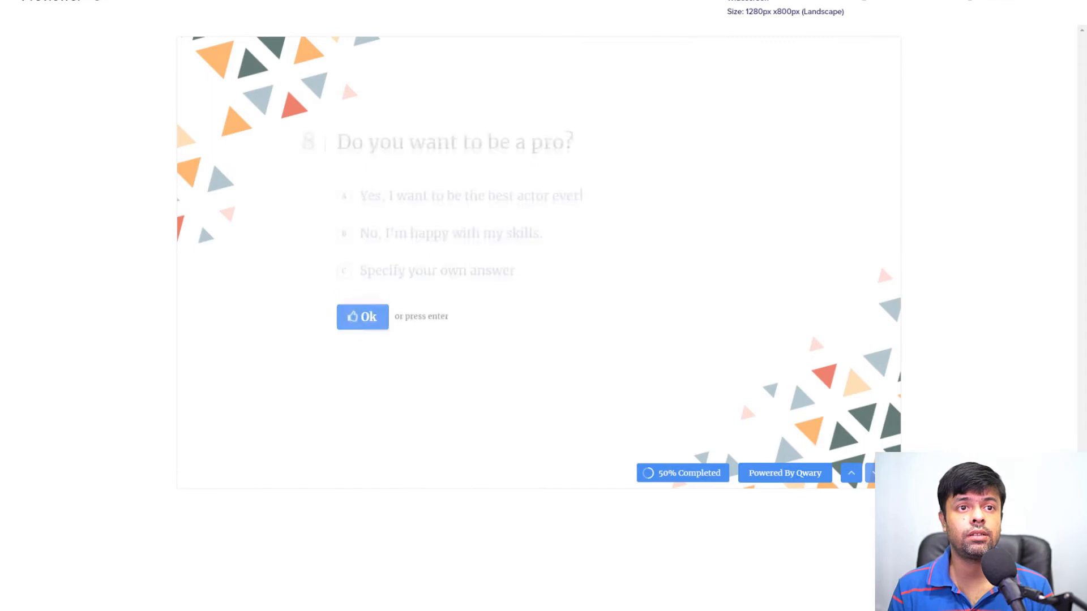
{"action": "left_click", "coordinate": [872, 473]}
{"action": "left_click", "coordinate": [872, 474]}
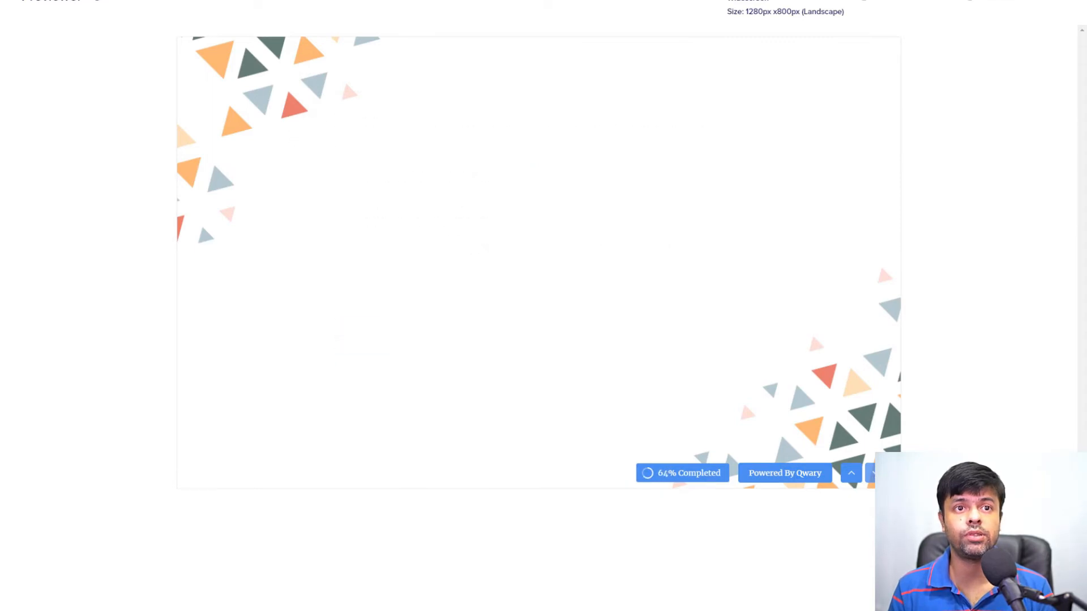
{"action": "left_click", "coordinate": [872, 474]}
{"action": "left_click", "coordinate": [872, 474]}
{"action": "left_click", "coordinate": [872, 474]}
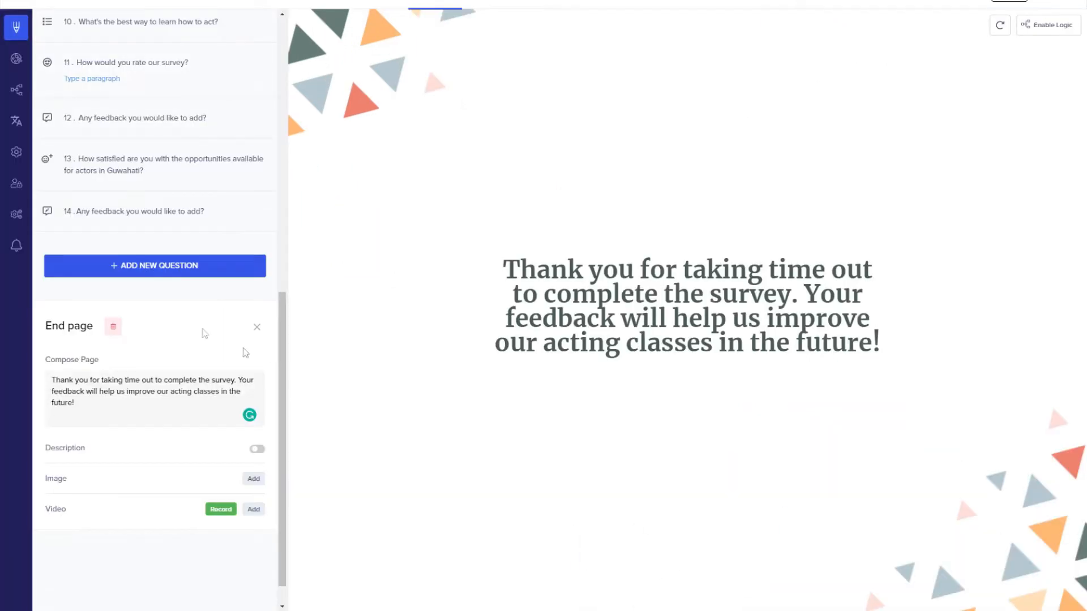
Examine the survey's logic flow, and browse the available Zapier and Integrately integration templates.
{"action": "left_click", "coordinate": [16, 89]}
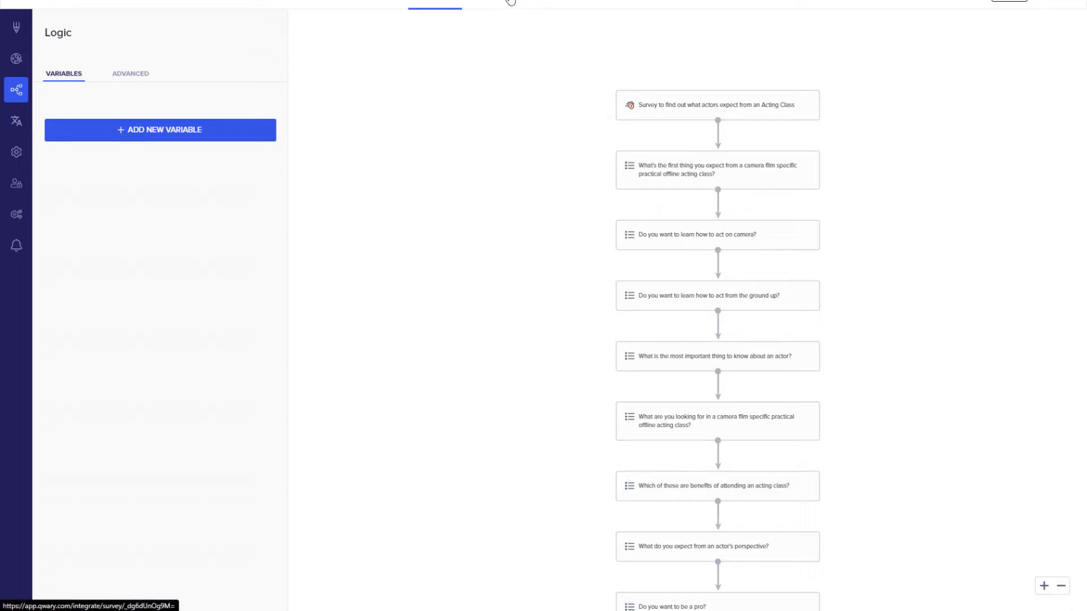
{"action": "left_click", "coordinate": [513, 6]}
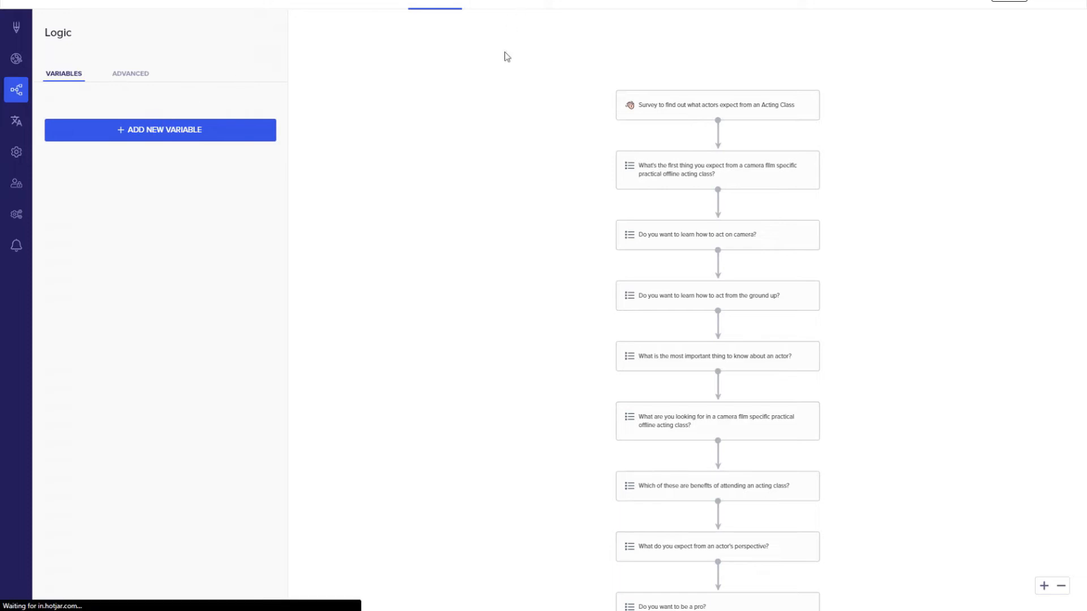
{"action": "scroll", "coordinate": [351, 255], "scroll_direction": "down", "scroll_amount": 5}
{"action": "scroll", "coordinate": [363, 283], "scroll_direction": "down", "scroll_amount": 7}
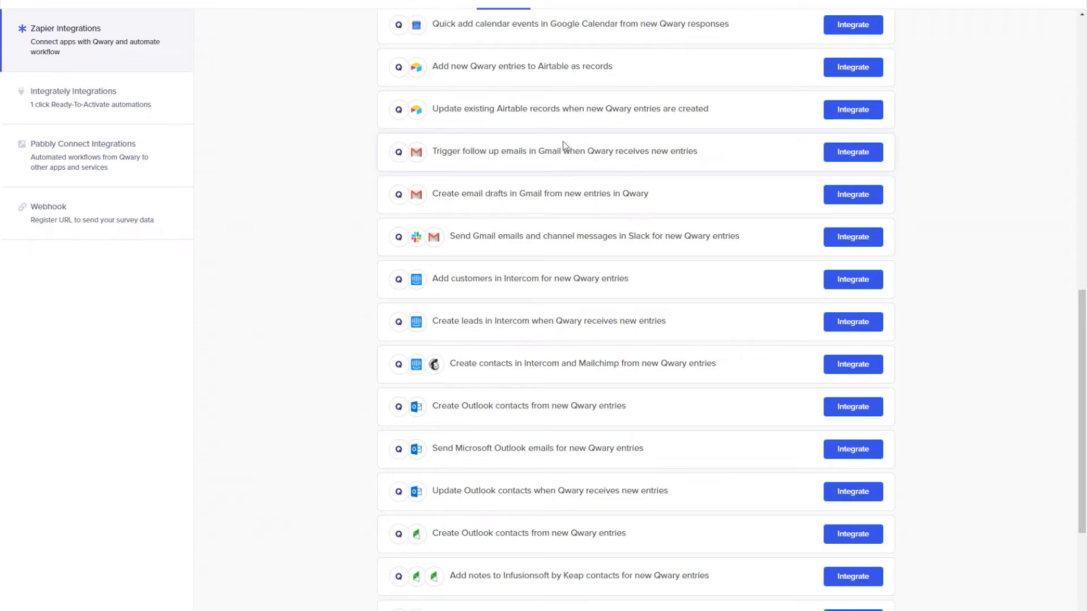
{"action": "scroll", "coordinate": [246, 180], "scroll_direction": "up", "scroll_amount": 12}
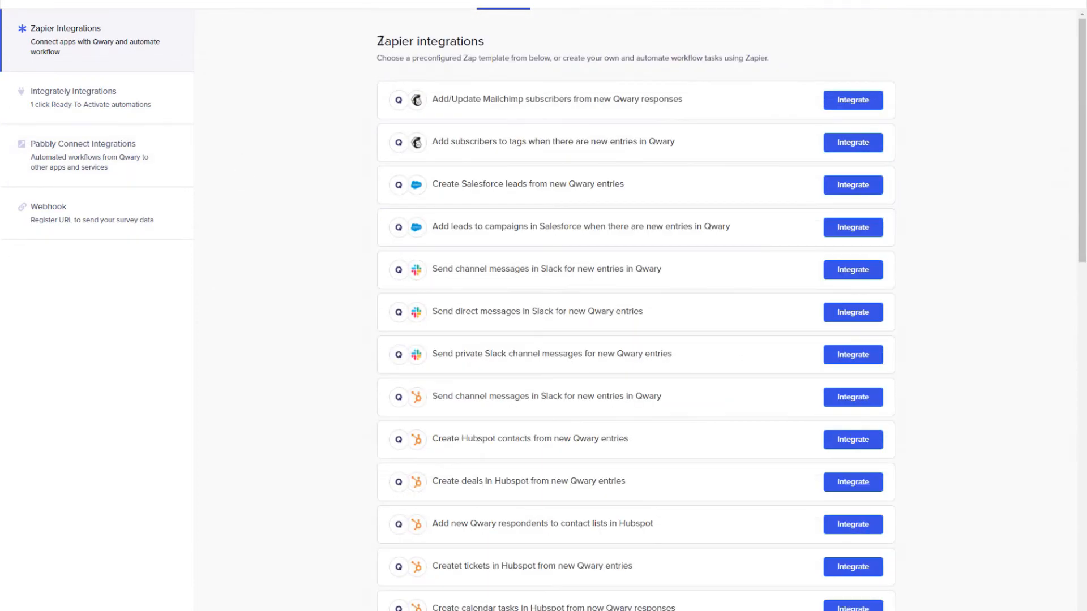
{"action": "scroll", "coordinate": [306, 259], "scroll_direction": "down", "scroll_amount": 10}
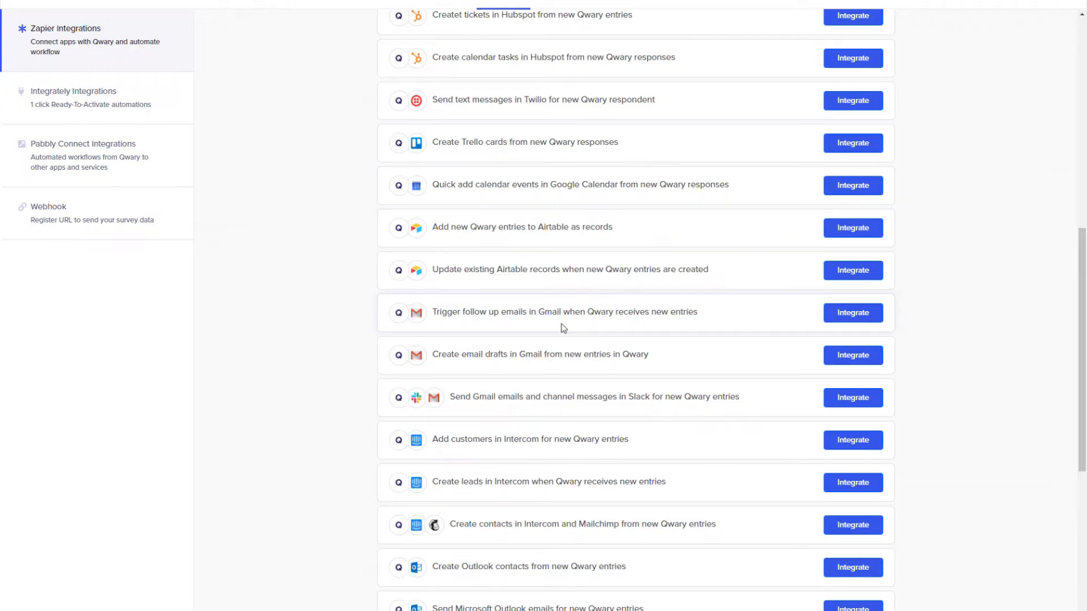
{"action": "scroll", "coordinate": [300, 170], "scroll_direction": "up", "scroll_amount": 10}
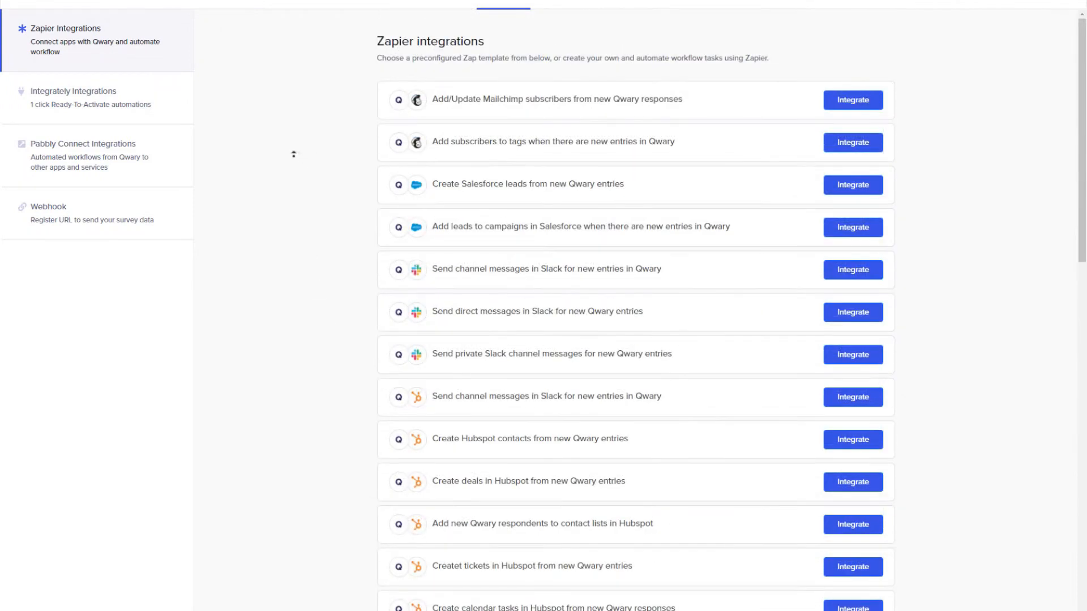
{"action": "scroll", "coordinate": [340, 181], "scroll_direction": "down", "scroll_amount": 10}
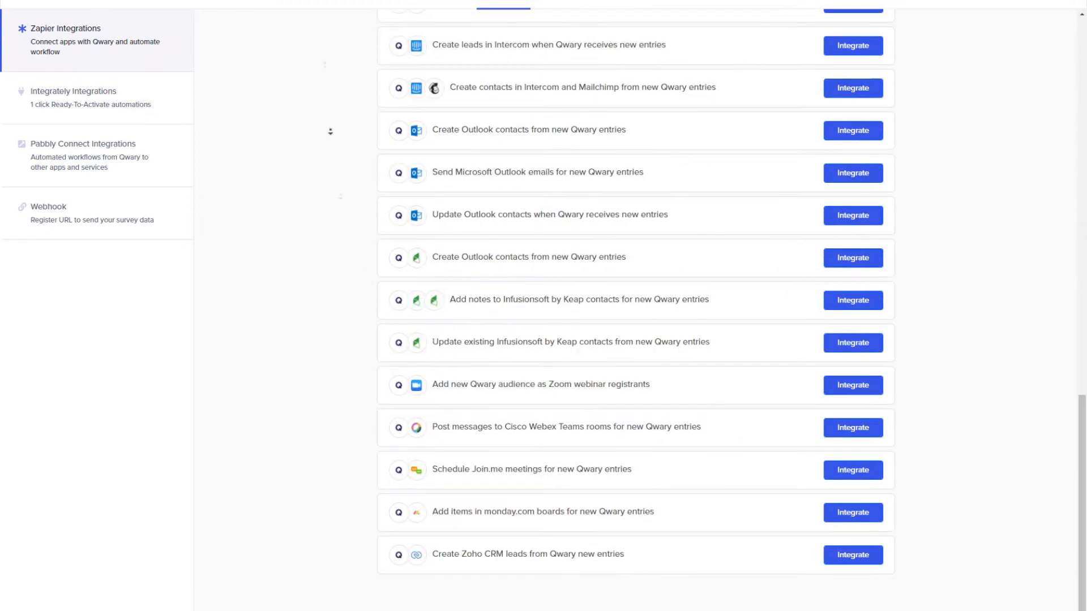
{"action": "scroll", "coordinate": [331, 85], "scroll_direction": "up", "scroll_amount": 10}
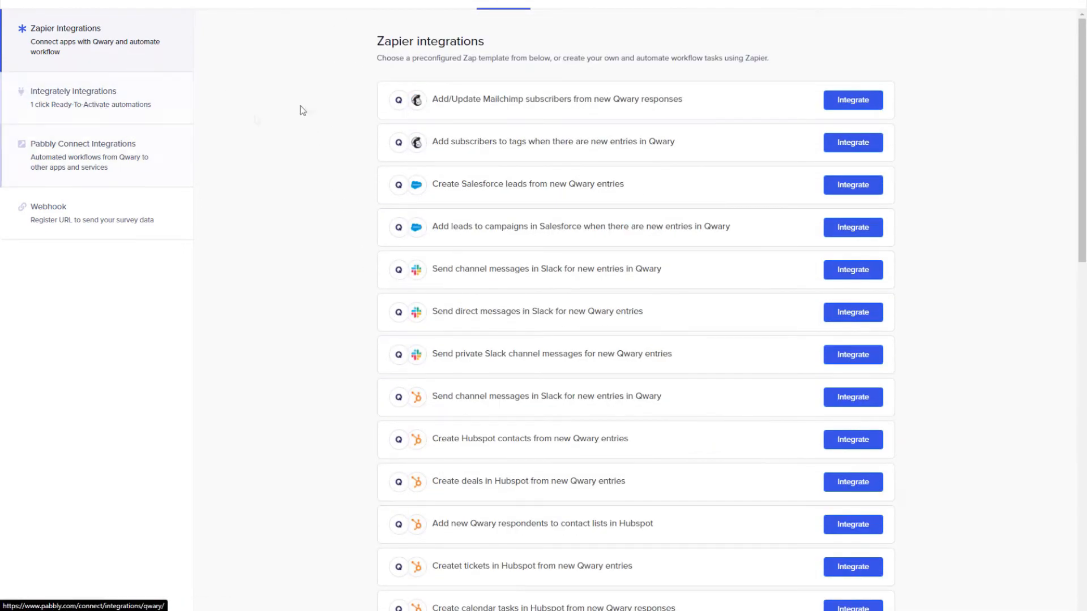
{"action": "left_click", "coordinate": [90, 105]}
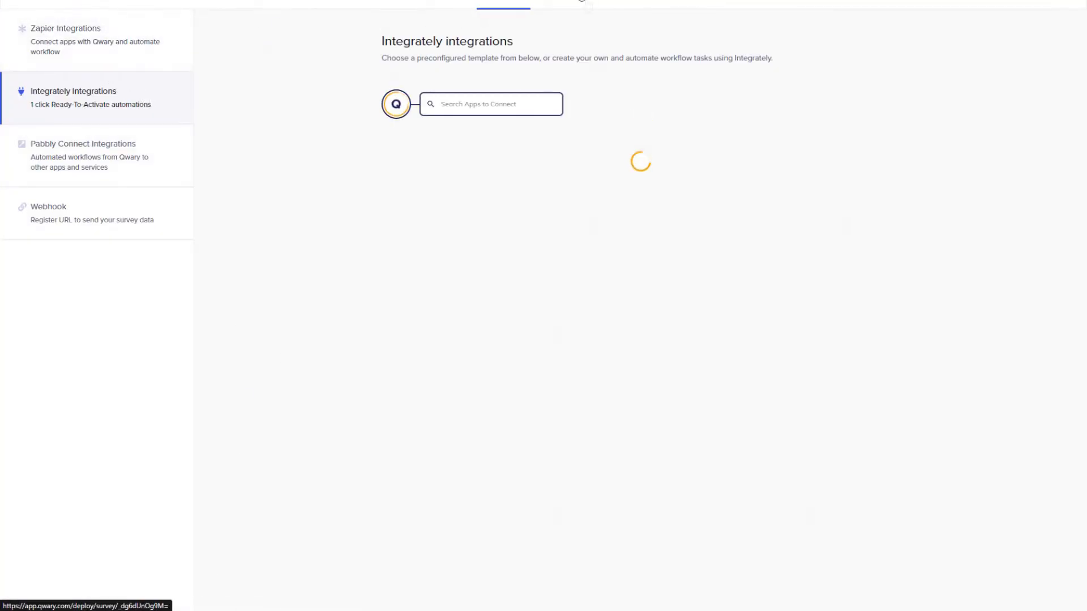
Add Bengali as a translation language and translate the survey's content into it.
{"action": "left_click", "coordinate": [17, 129]}
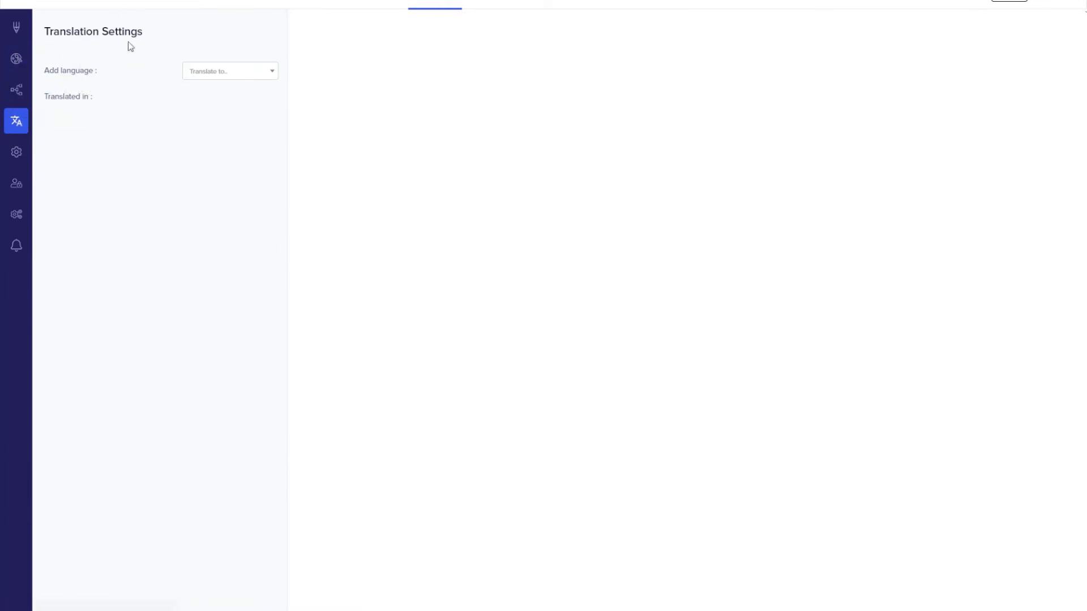
{"action": "left_click", "coordinate": [223, 72]}
{"action": "left_click", "coordinate": [162, 86]}
{"action": "left_click", "coordinate": [221, 73]}
{"action": "scroll", "coordinate": [273, 116], "scroll_direction": "down", "scroll_amount": 2}
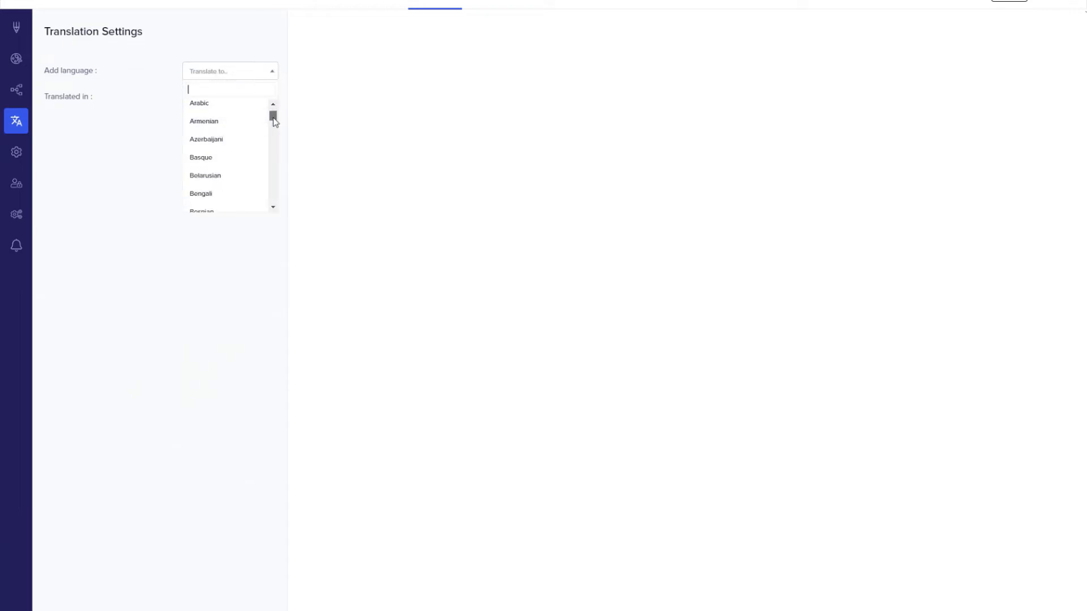
{"action": "left_click", "coordinate": [221, 156]}
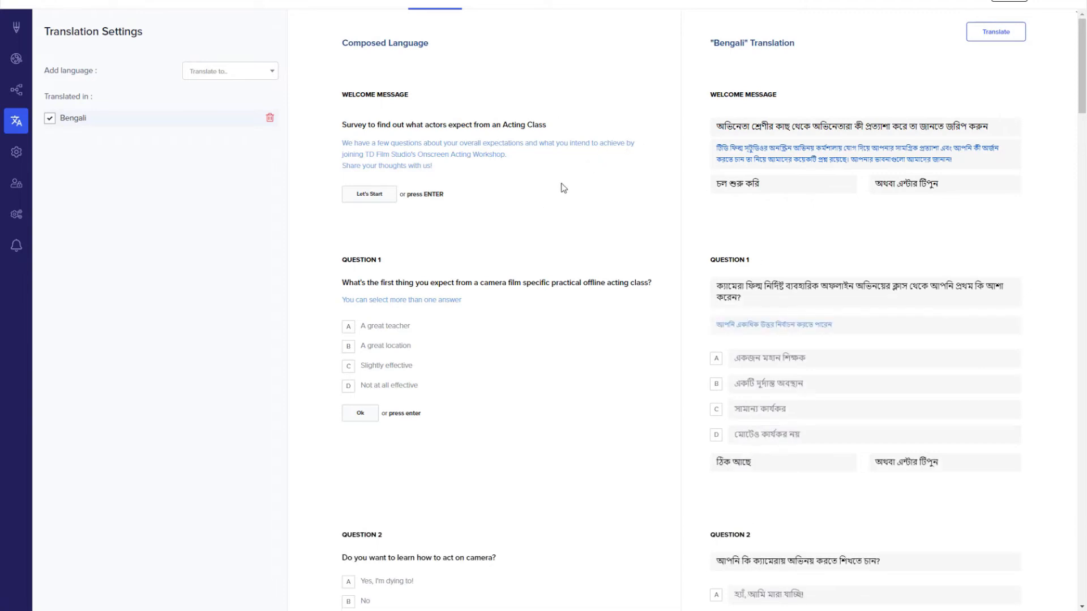
Add Hindi as a second translation language and translate the survey's content into it.
{"action": "left_click", "coordinate": [260, 72]}
{"action": "scroll", "coordinate": [271, 114], "scroll_direction": "down", "scroll_amount": 3}
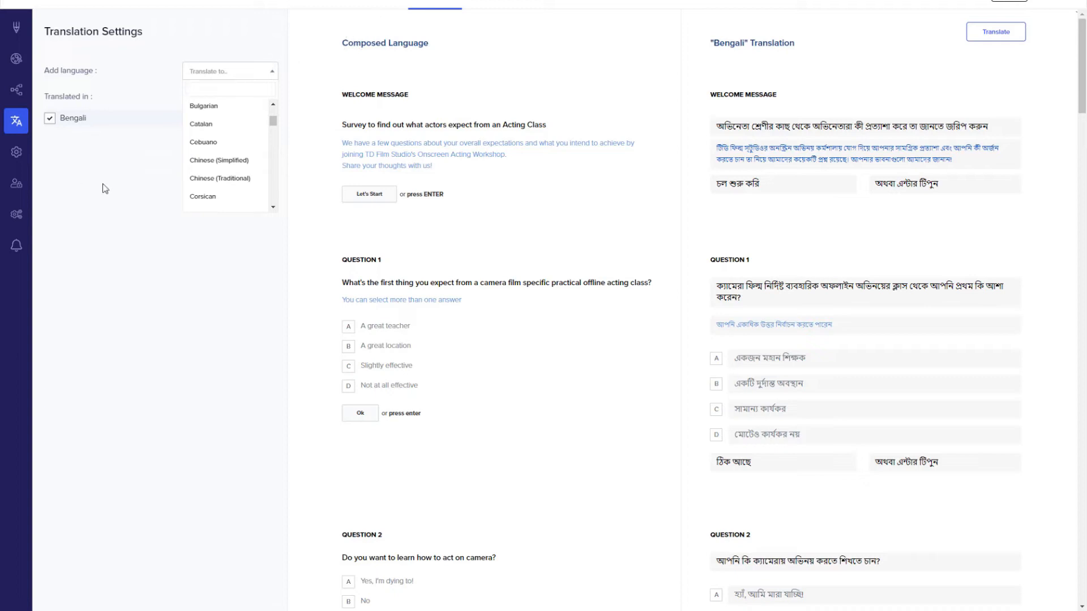
{"action": "left_click_drag", "start_coordinate": [272, 121], "coordinate": [277, 133]}
{"action": "scroll", "coordinate": [277, 140], "scroll_direction": "down", "scroll_amount": 2}
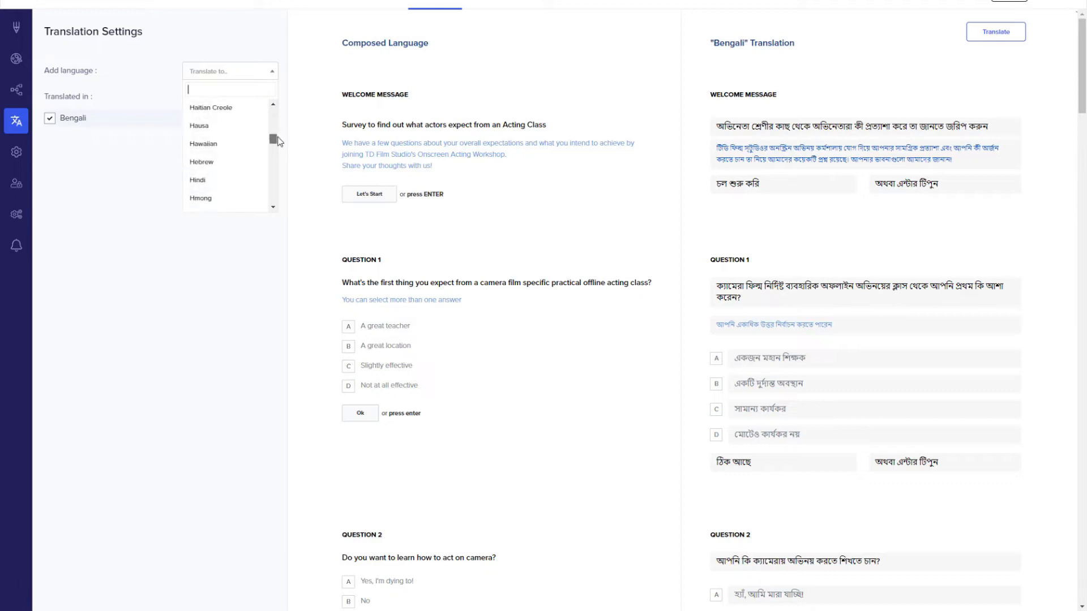
{"action": "left_click", "coordinate": [224, 172]}
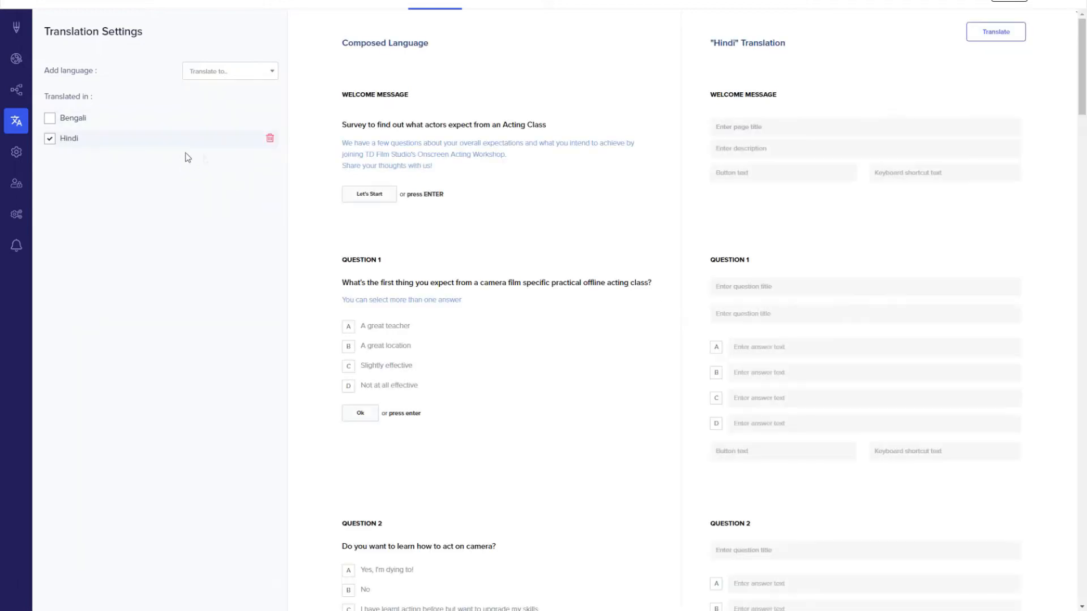
{"action": "left_click", "coordinate": [1008, 33]}
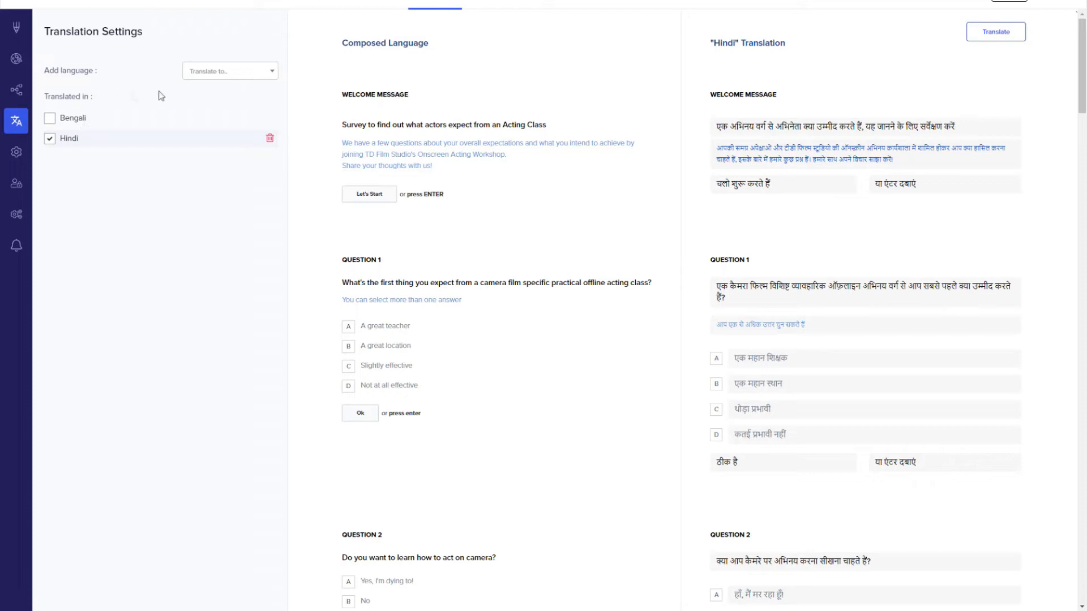
Search the translation languages for English and add it to the survey.
{"action": "left_click", "coordinate": [224, 73]}
{"action": "type", "text": "english"}
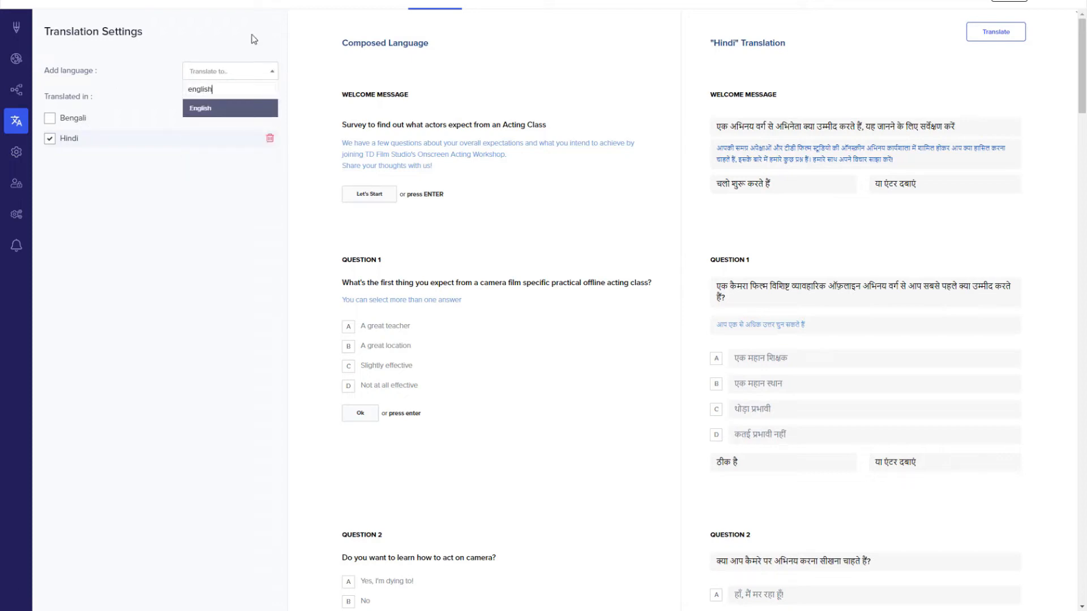
{"action": "left_click", "coordinate": [229, 109]}
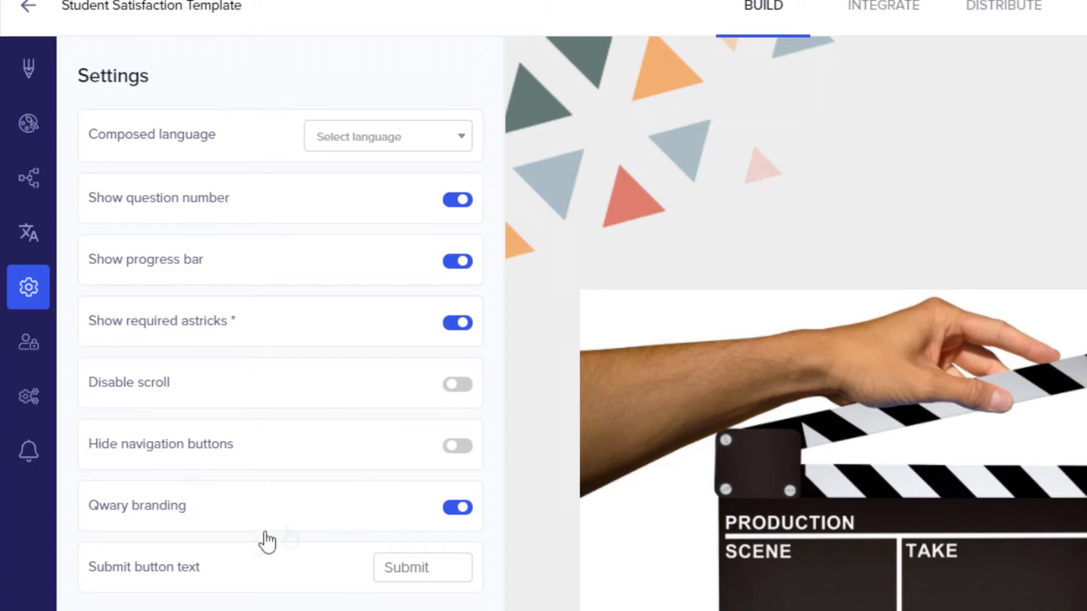
Turn off Qwary branding in the survey's general settings.
{"action": "left_click", "coordinate": [467, 511]}
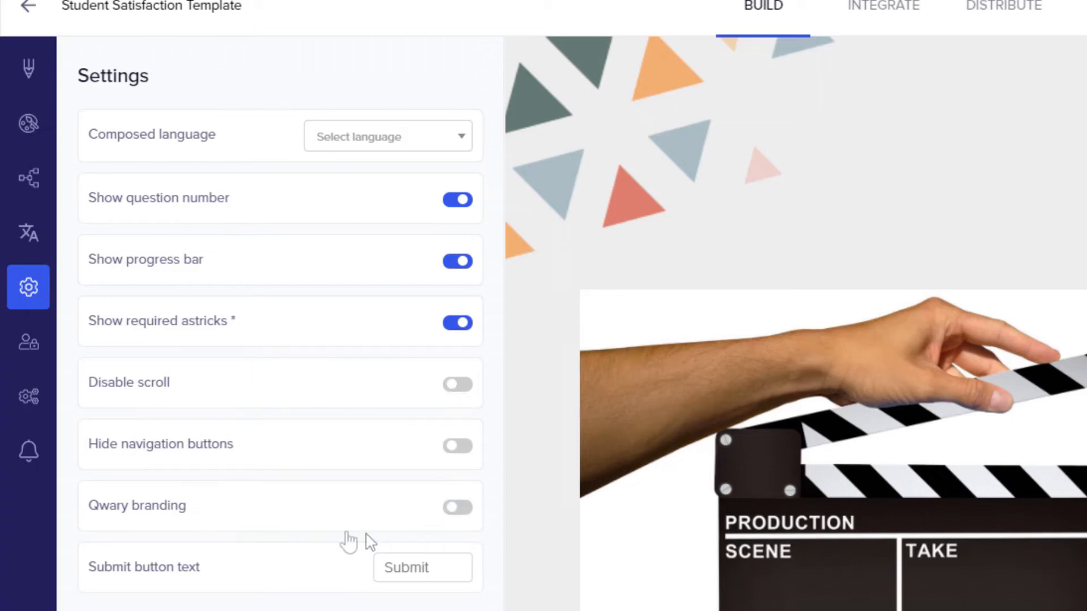
{"action": "left_click", "coordinate": [405, 564]}
Review the survey's response settings and the advanced options for analytics and for header and body code injection.
{"action": "left_click", "coordinate": [28, 341]}
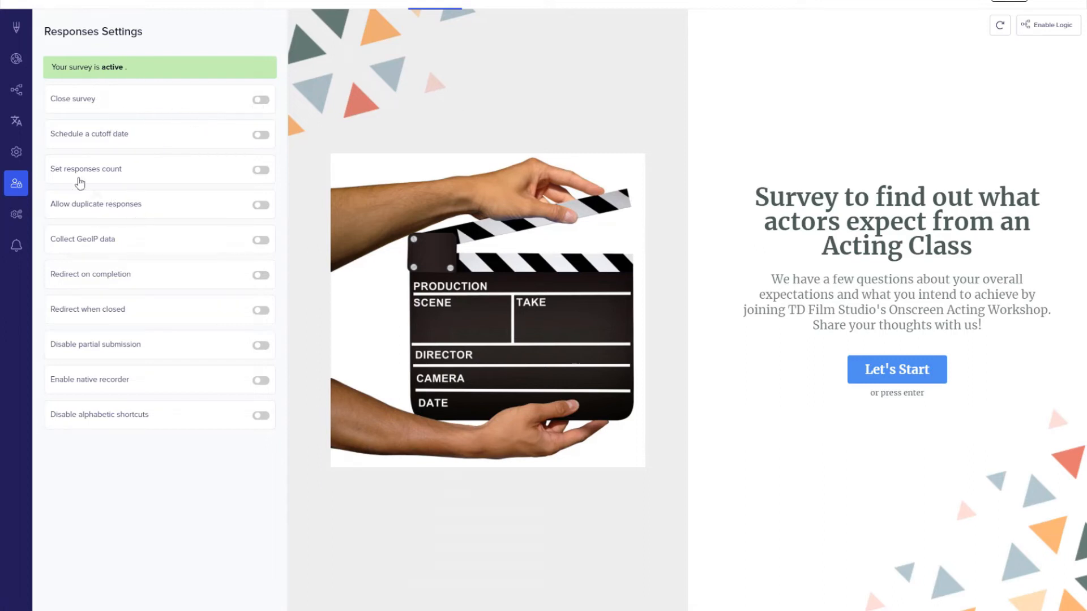
{"action": "left_click", "coordinate": [16, 214]}
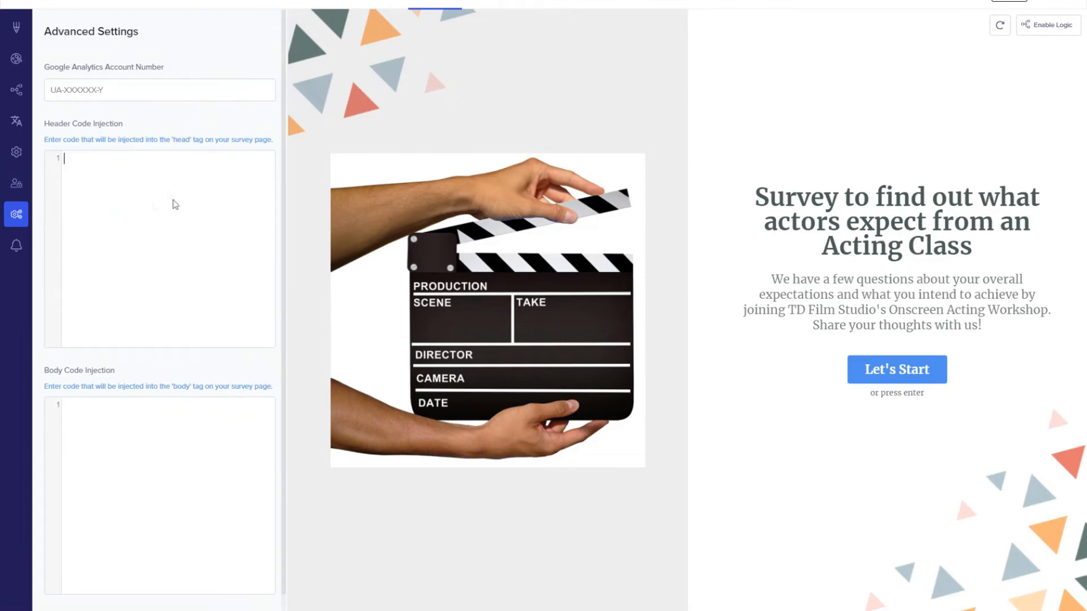
{"action": "left_click", "coordinate": [181, 261]}
{"action": "scroll", "coordinate": [181, 261], "scroll_direction": "down", "scroll_amount": 1}
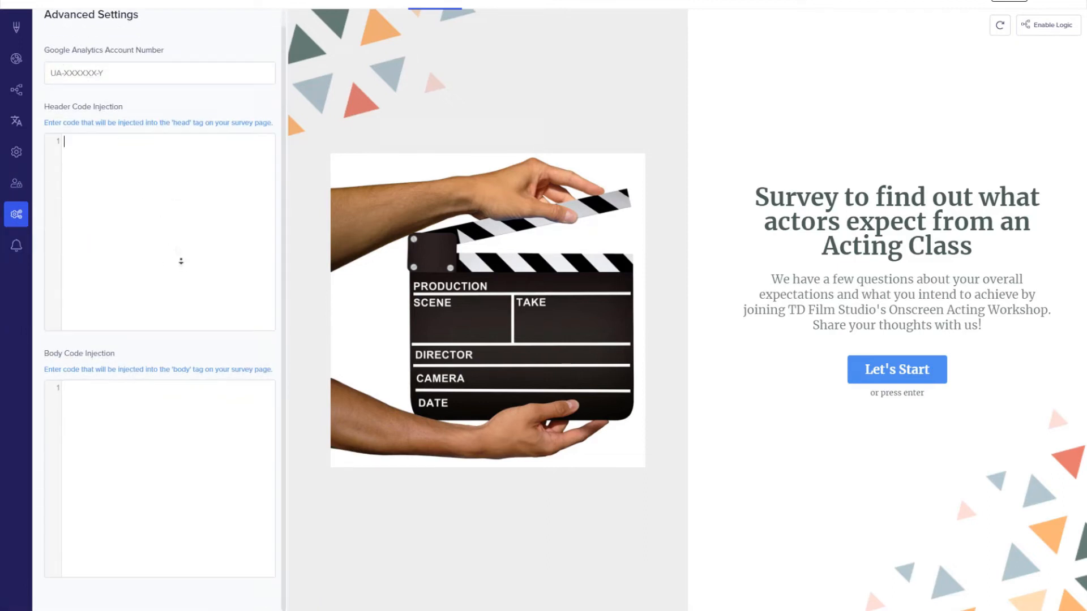
Open the survey's notification options and start adding a self notification.
{"action": "left_click", "coordinate": [16, 245]}
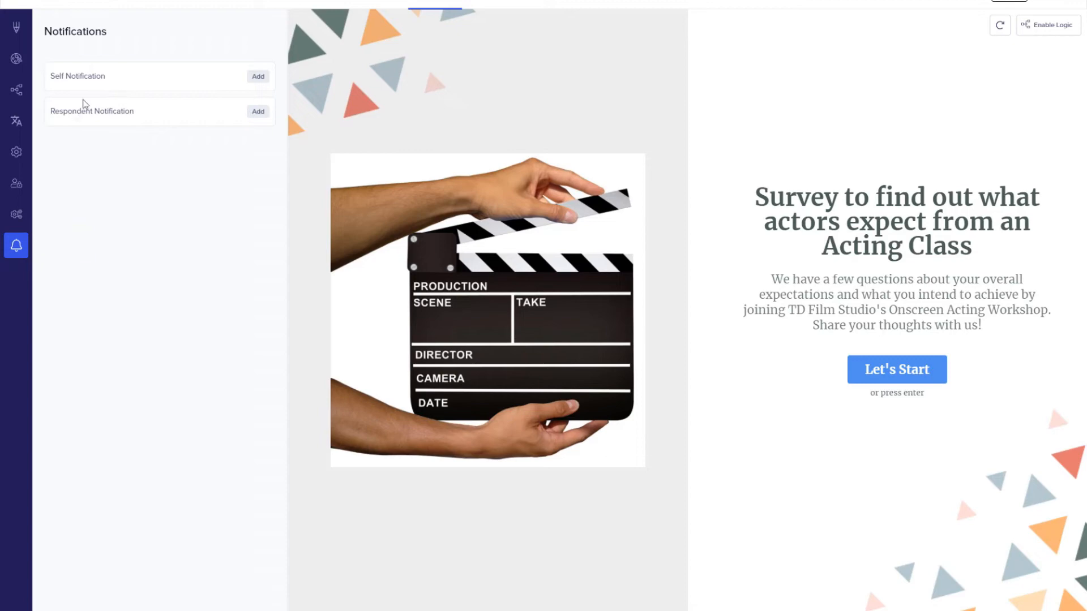
{"action": "left_click", "coordinate": [258, 77]}
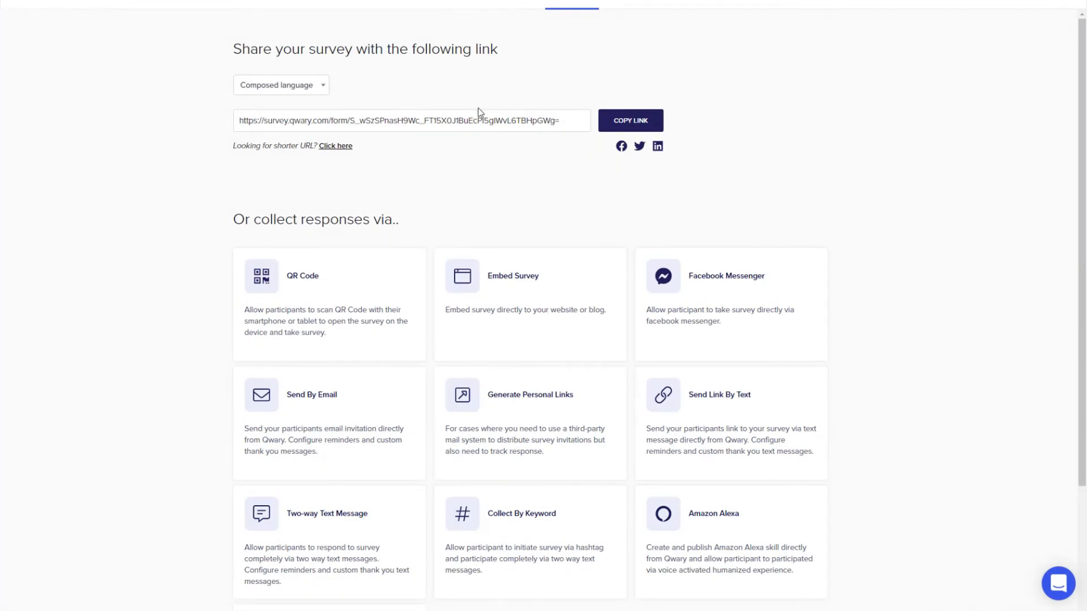
Look over the survey's response collection channels and copy its share link.
{"action": "scroll", "coordinate": [211, 266], "scroll_direction": "down", "scroll_amount": 3}
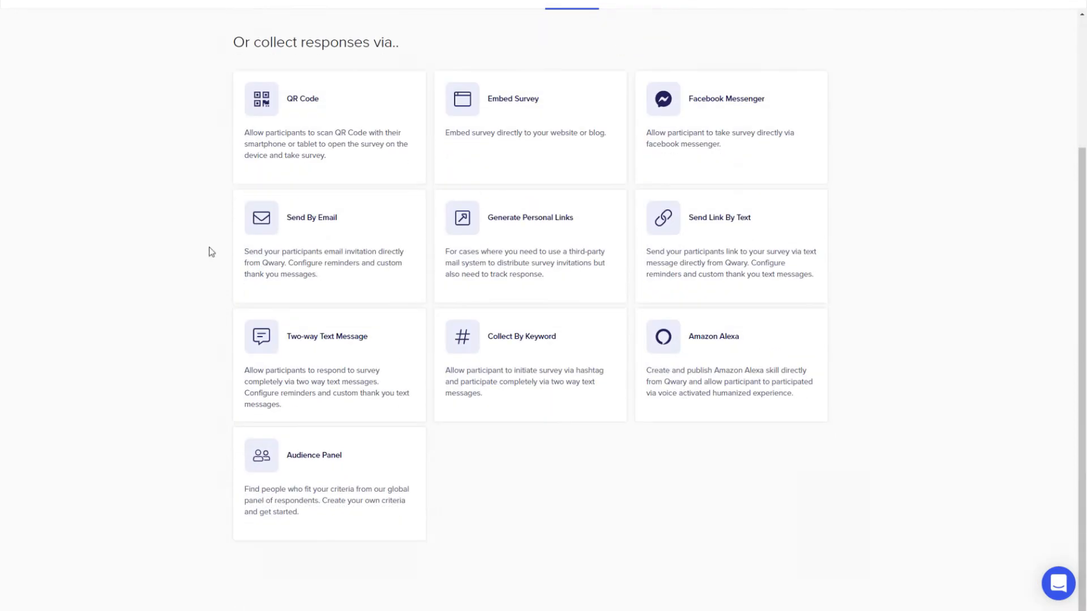
{"action": "scroll", "coordinate": [186, 204], "scroll_direction": "up", "scroll_amount": 1}
{"action": "scroll", "coordinate": [216, 195], "scroll_direction": "up", "scroll_amount": 2}
{"action": "left_click", "coordinate": [631, 124]}
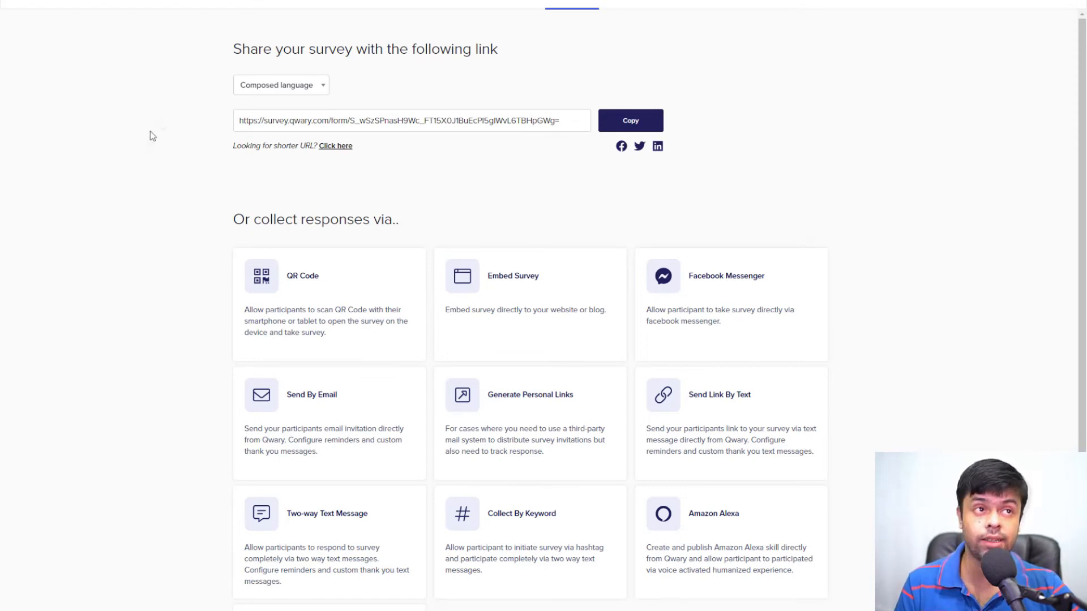
Open the Embed Survey collector and preview the Popup, Full Screen and Inline embed types.
{"action": "scroll", "coordinate": [158, 269], "scroll_direction": "down", "scroll_amount": 4}
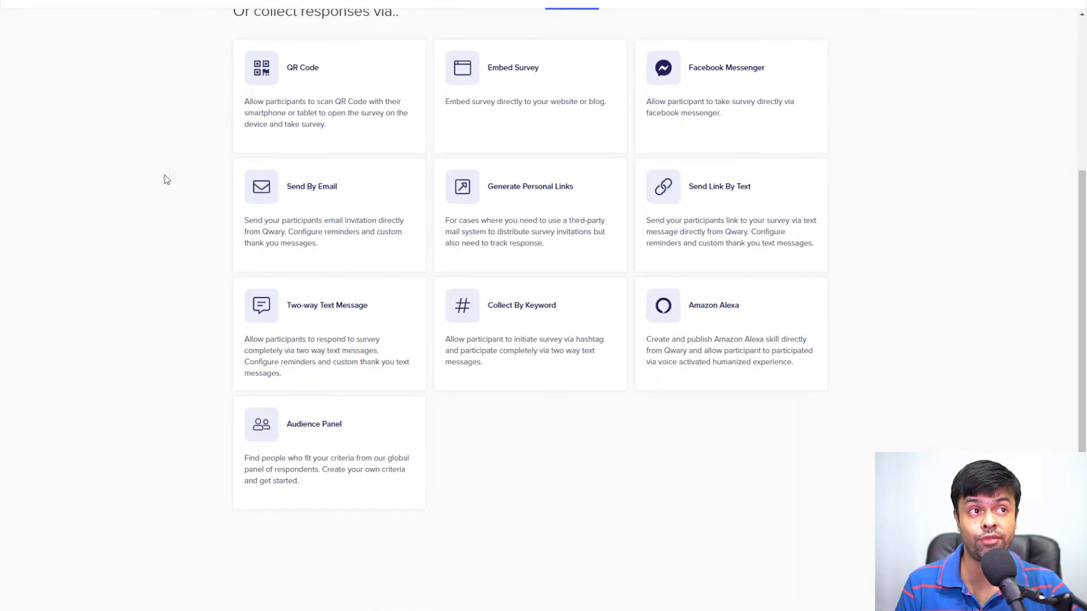
{"action": "scroll", "coordinate": [163, 198], "scroll_direction": "up", "scroll_amount": 1}
{"action": "scroll", "coordinate": [170, 165], "scroll_direction": "up", "scroll_amount": 2}
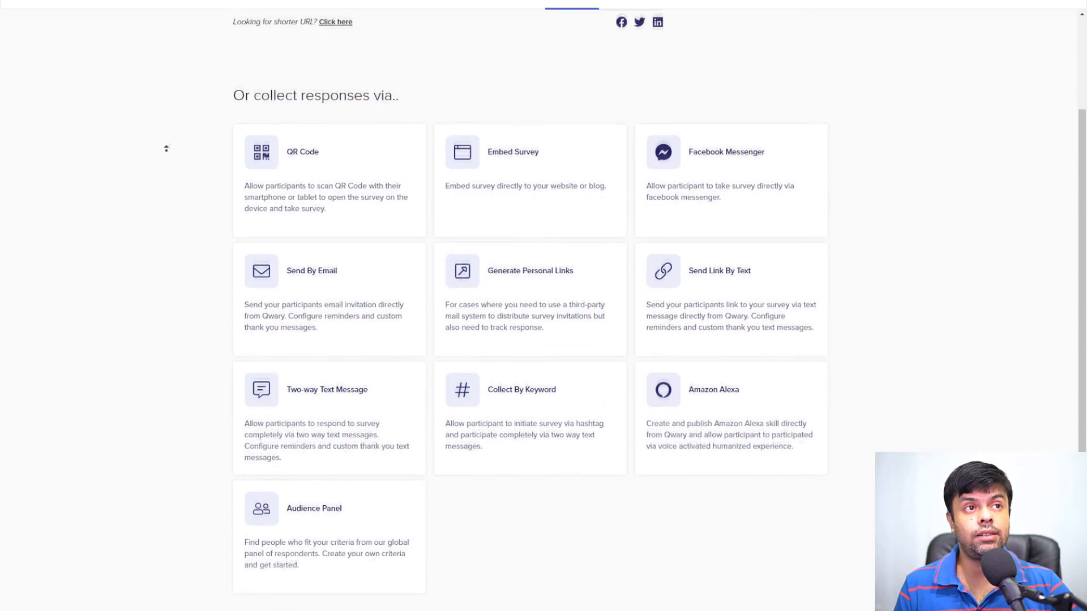
{"action": "scroll", "coordinate": [170, 154], "scroll_direction": "up", "scroll_amount": 1}
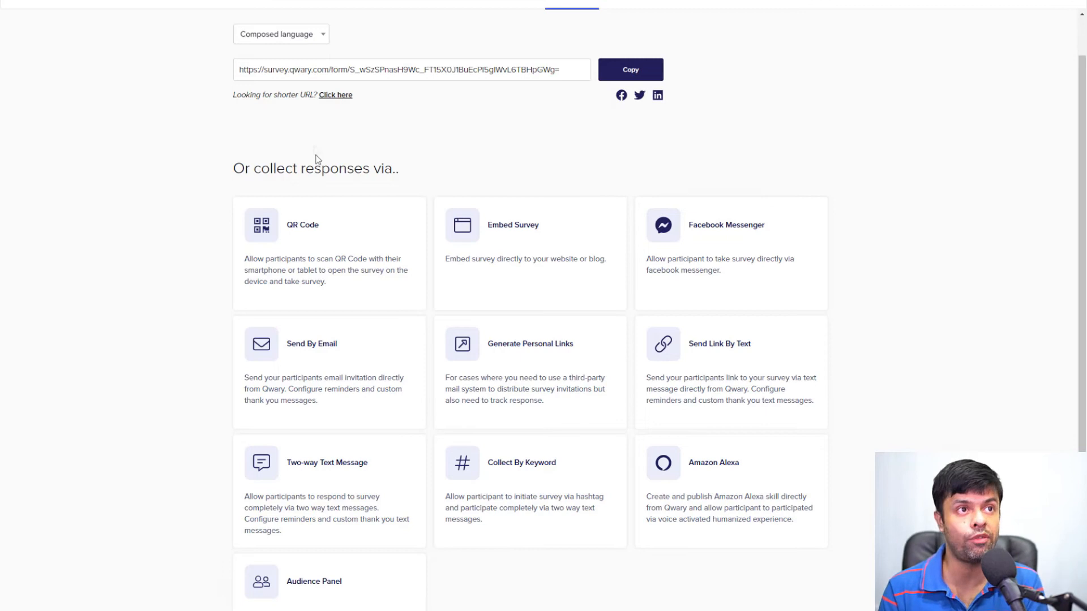
{"action": "left_click", "coordinate": [526, 244]}
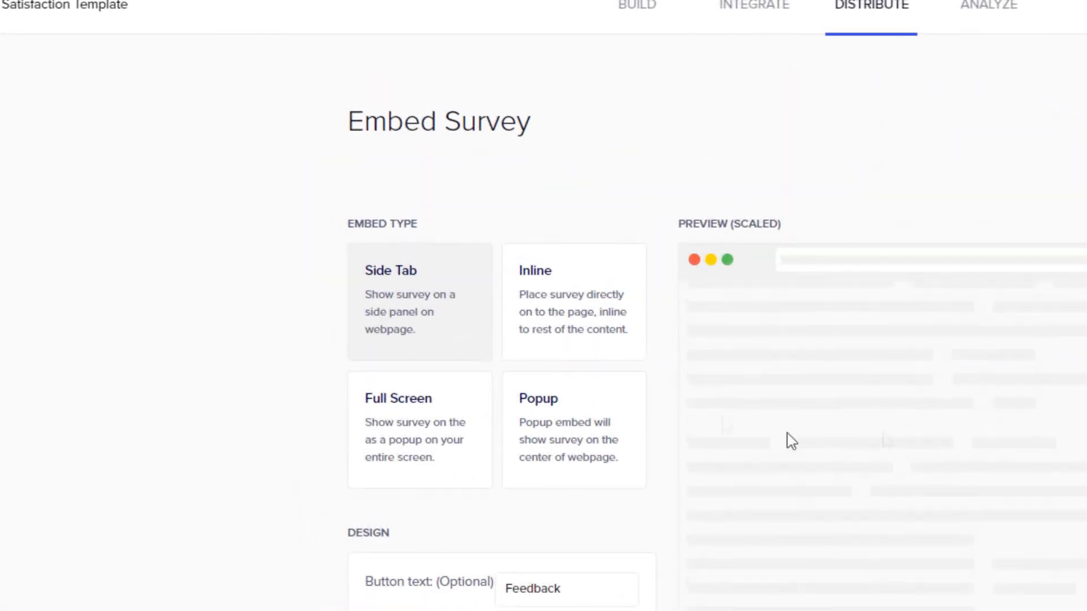
{"action": "left_click", "coordinate": [563, 440]}
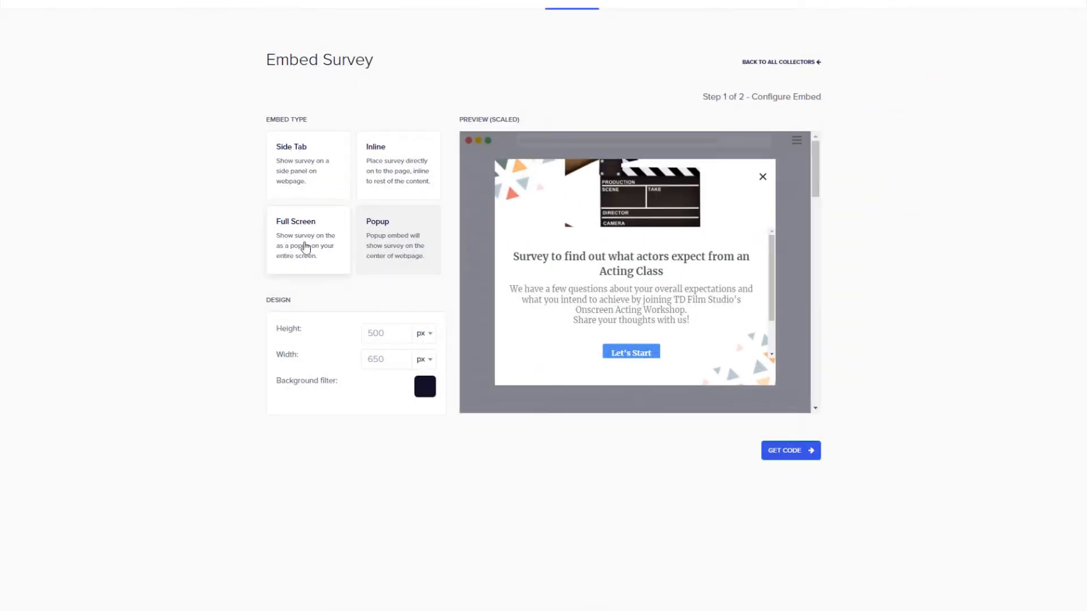
{"action": "left_click", "coordinate": [305, 246]}
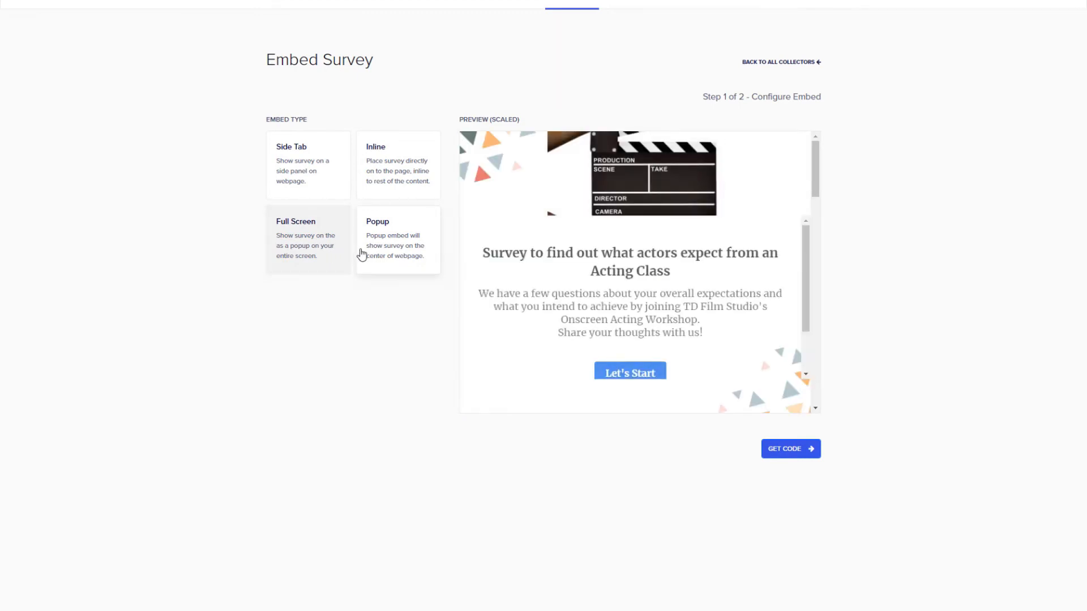
{"action": "left_click", "coordinate": [403, 182]}
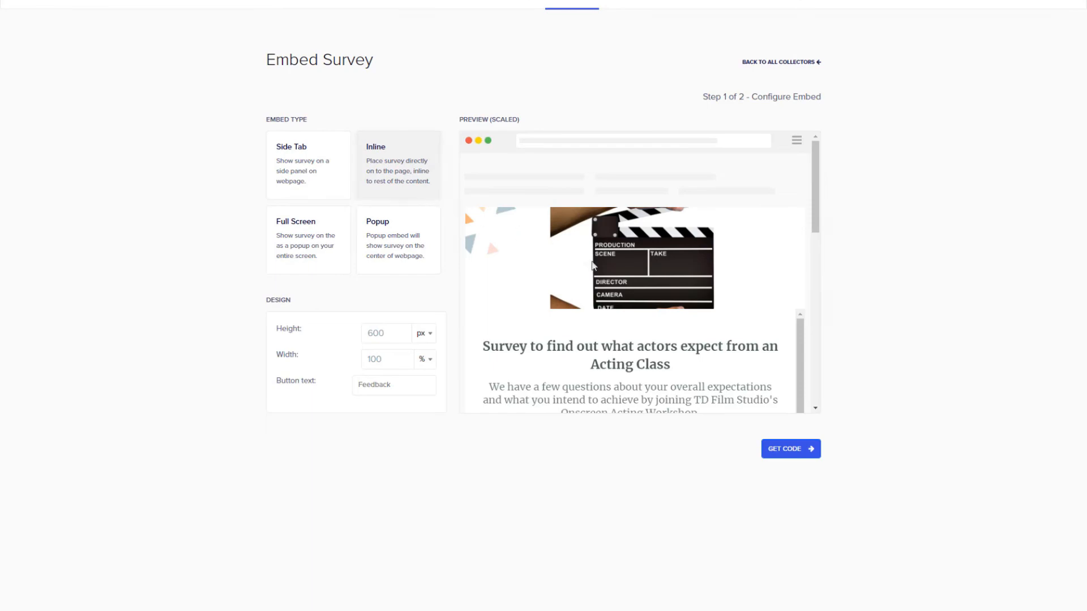
Look through the survey's analysis section, the account's contact list and the home dashboard with the latest projects.
{"action": "left_click", "coordinate": [638, 4]}
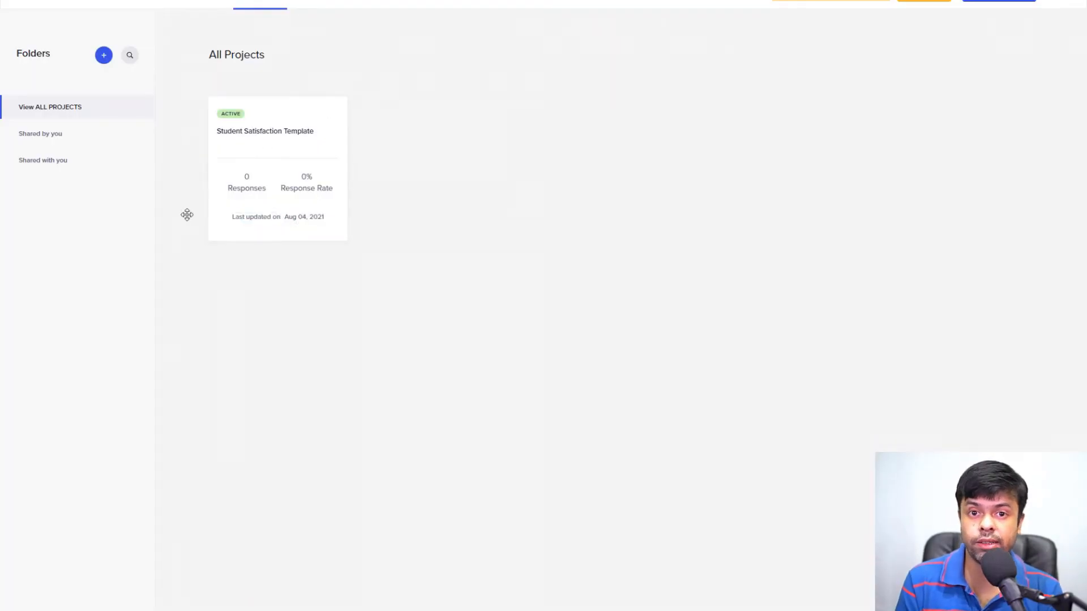
{"action": "mouse_move", "coordinate": [210, 132]}
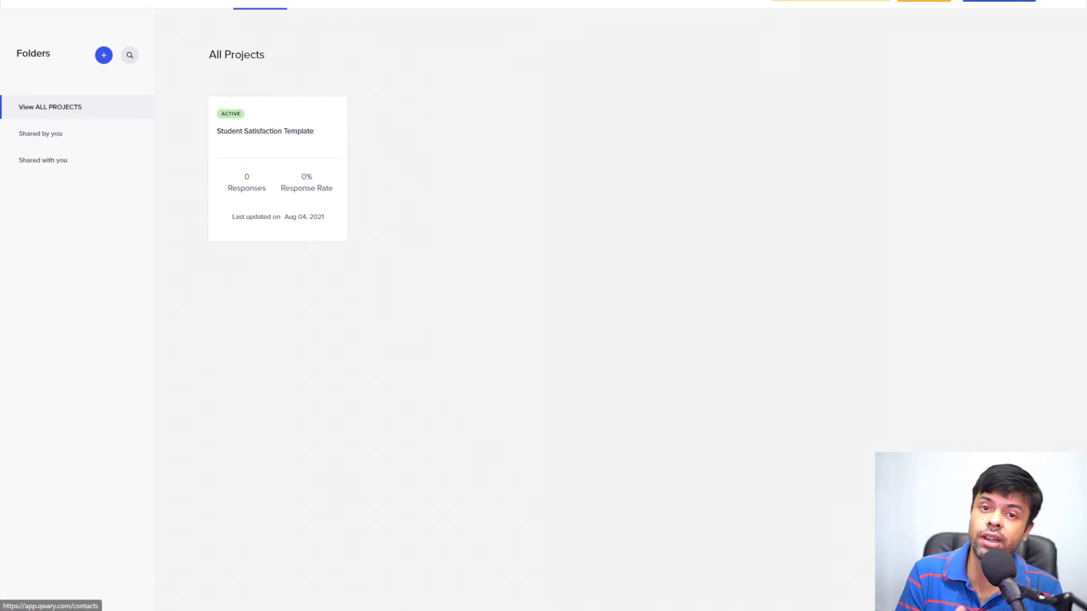
{"action": "left_click", "coordinate": [357, 6]}
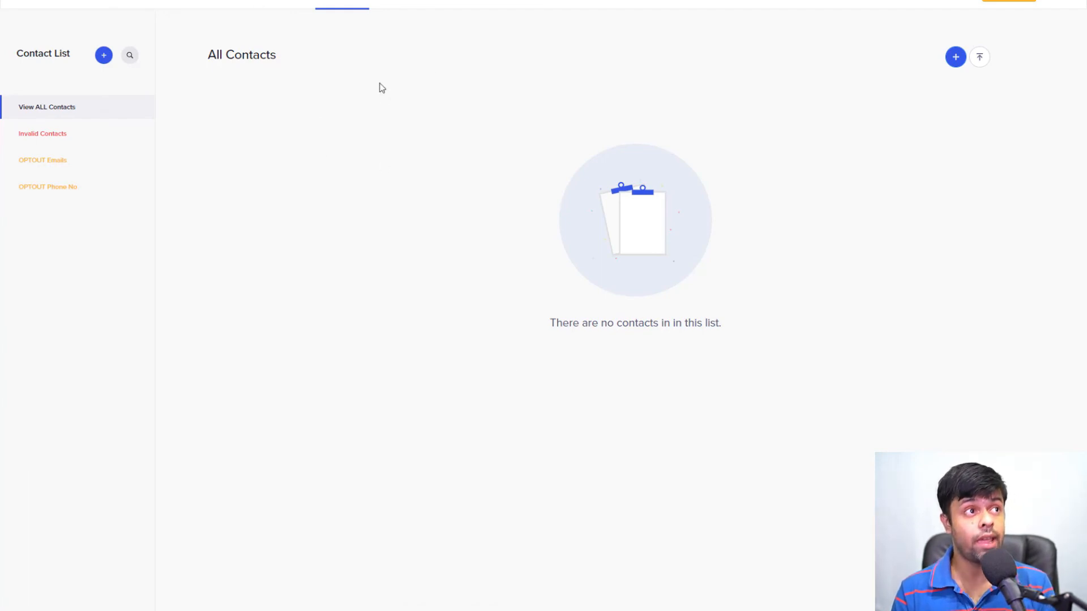
{"action": "left_click", "coordinate": [229, 7]}
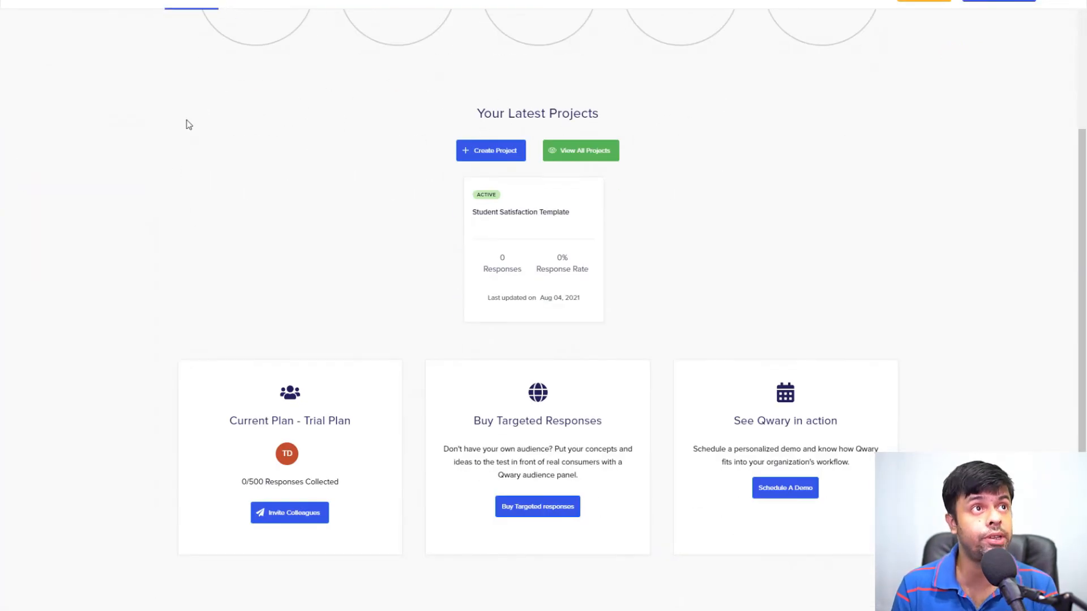